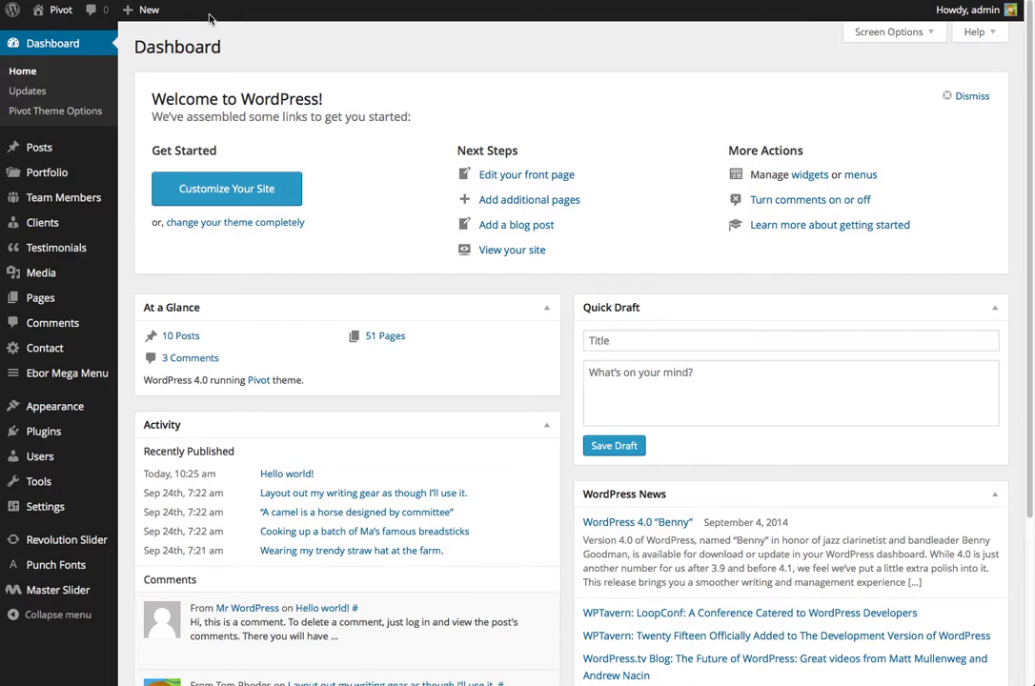
Step: View the Pivot site's front page, then return to the admin dashboard
click(62, 19)
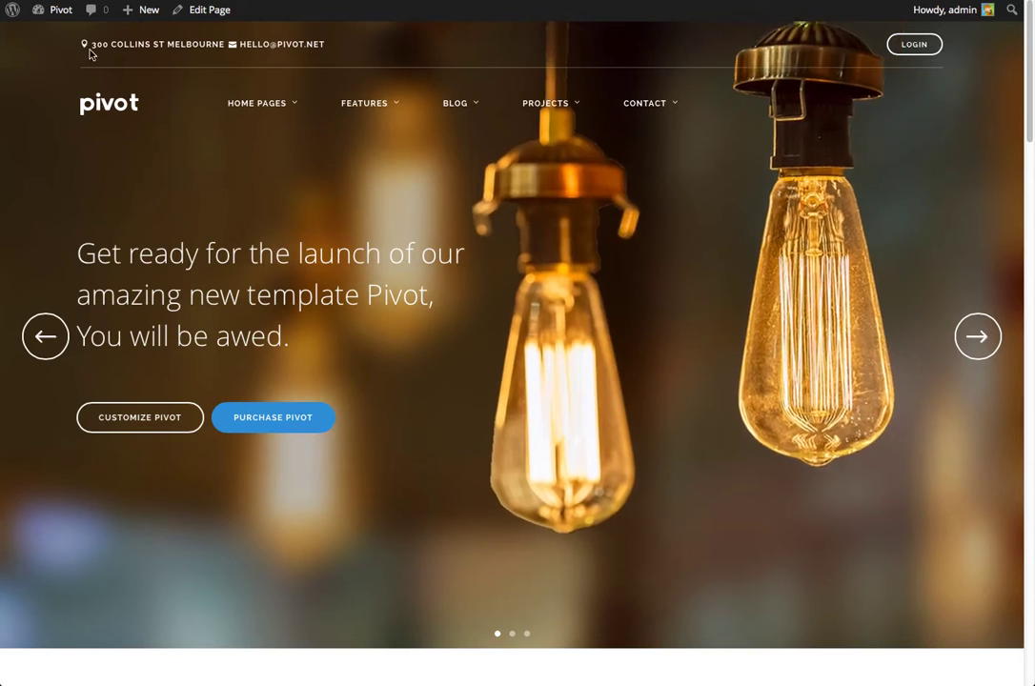
mouse_move(67, 21)
click(59, 35)
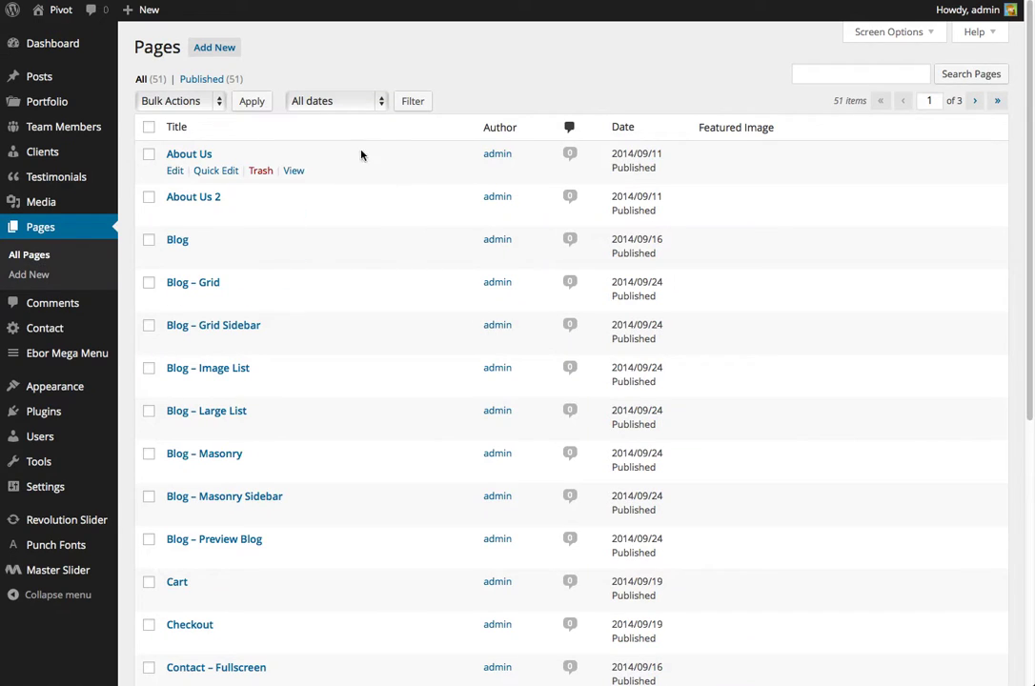
Step: Publish a new page titled Page Builder Test using the Page Builder template, and view it on the site
click(235, 55)
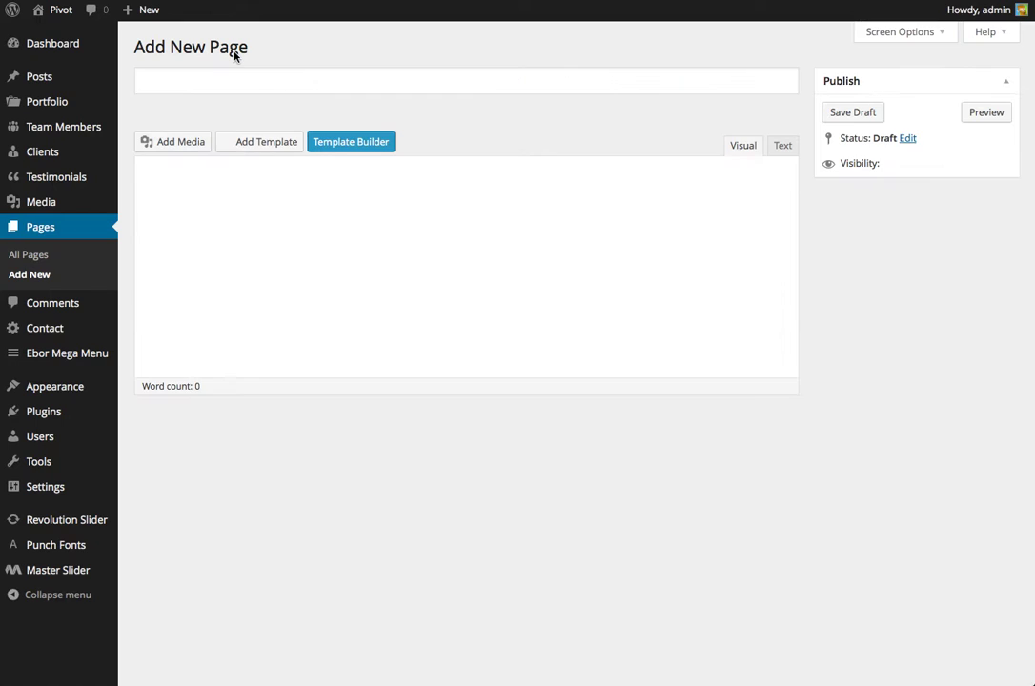
text(Page Builder Test)
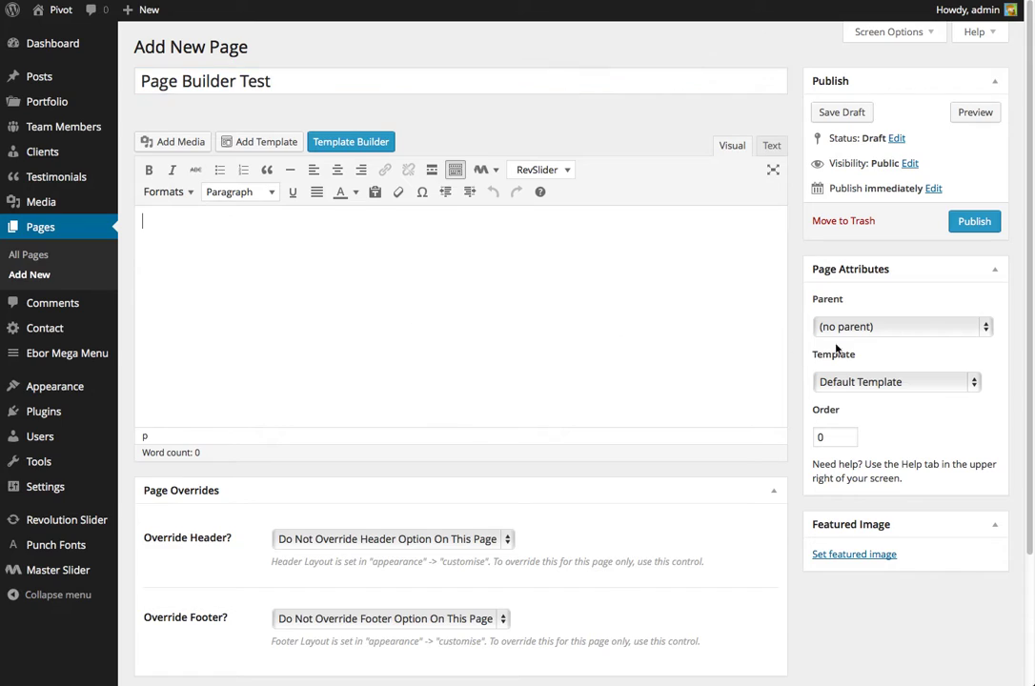
click(854, 380)
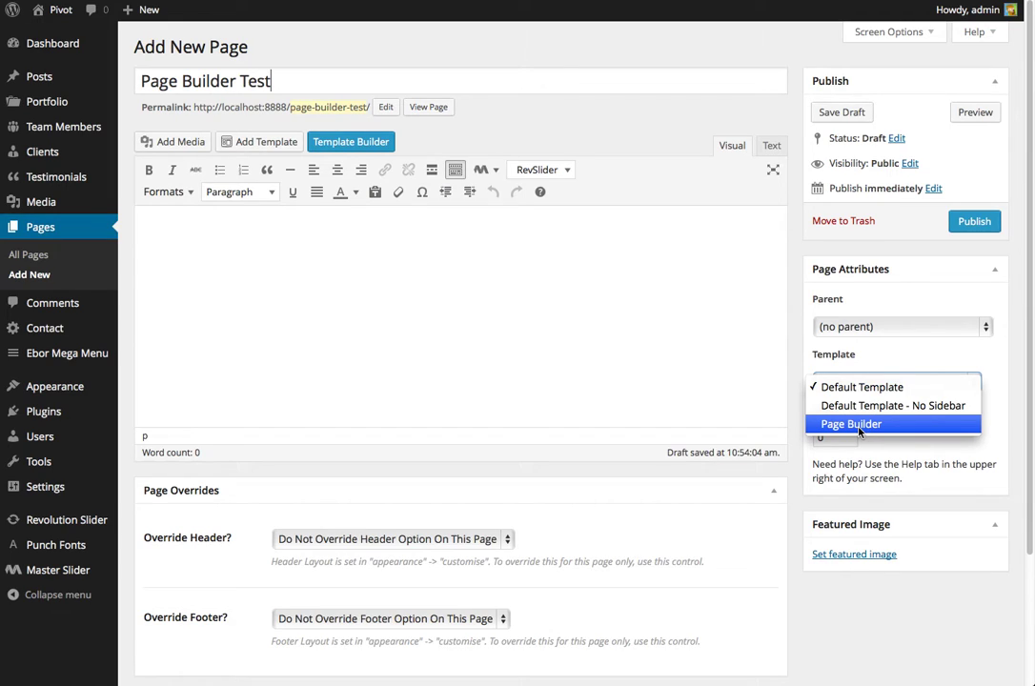
click(858, 432)
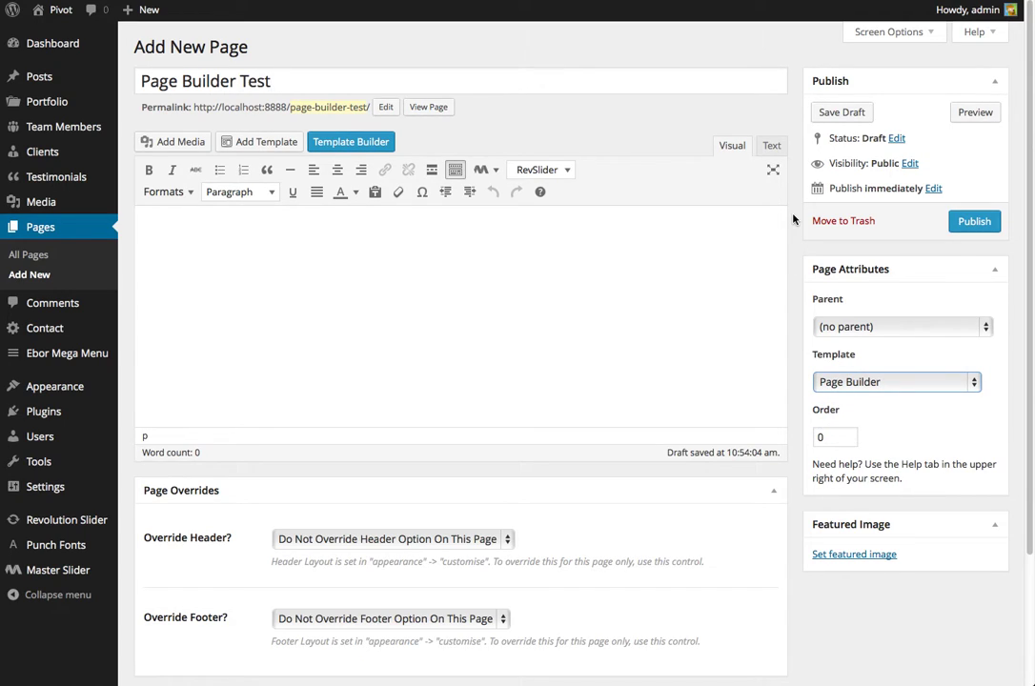
click(956, 224)
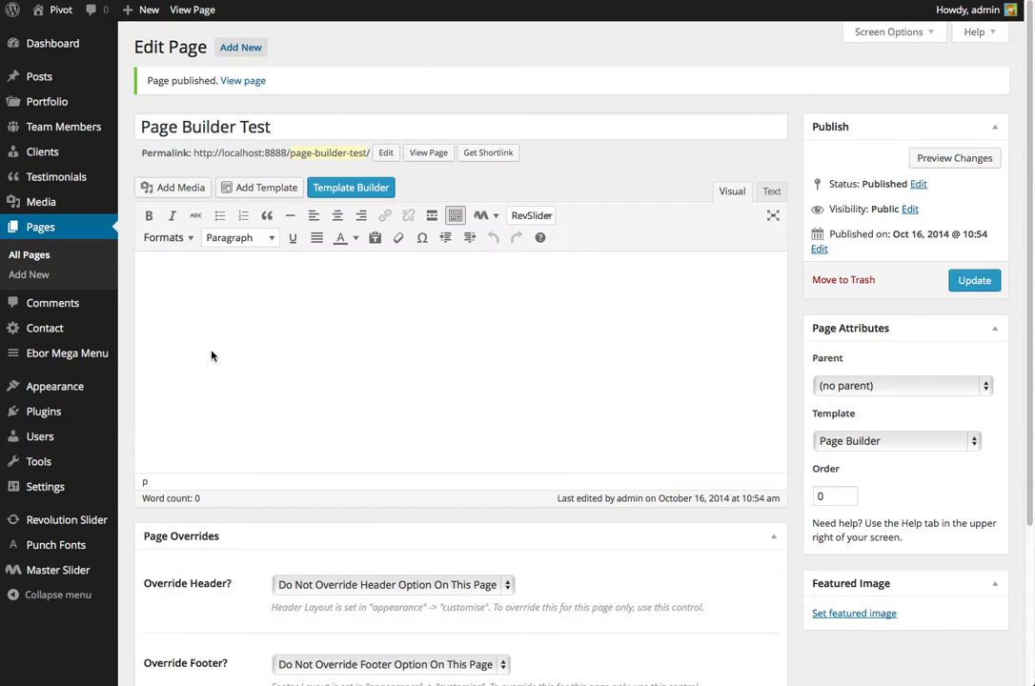
click(193, 25)
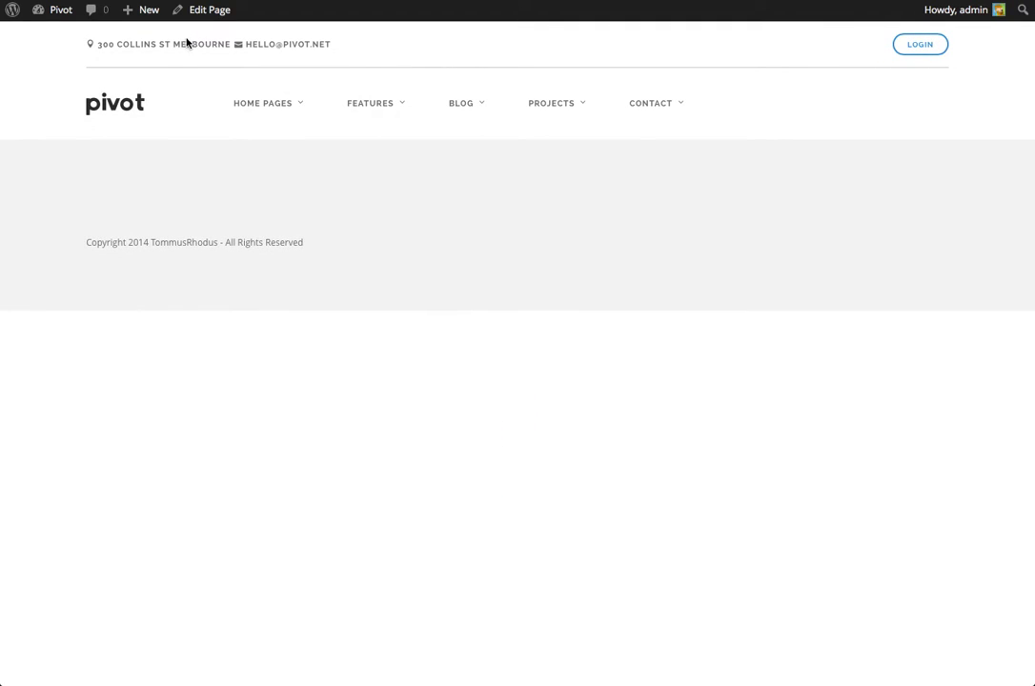
Step: Go back to the dashboard, open the Ebor Page Builder and look through its existing templates
click(55, 15)
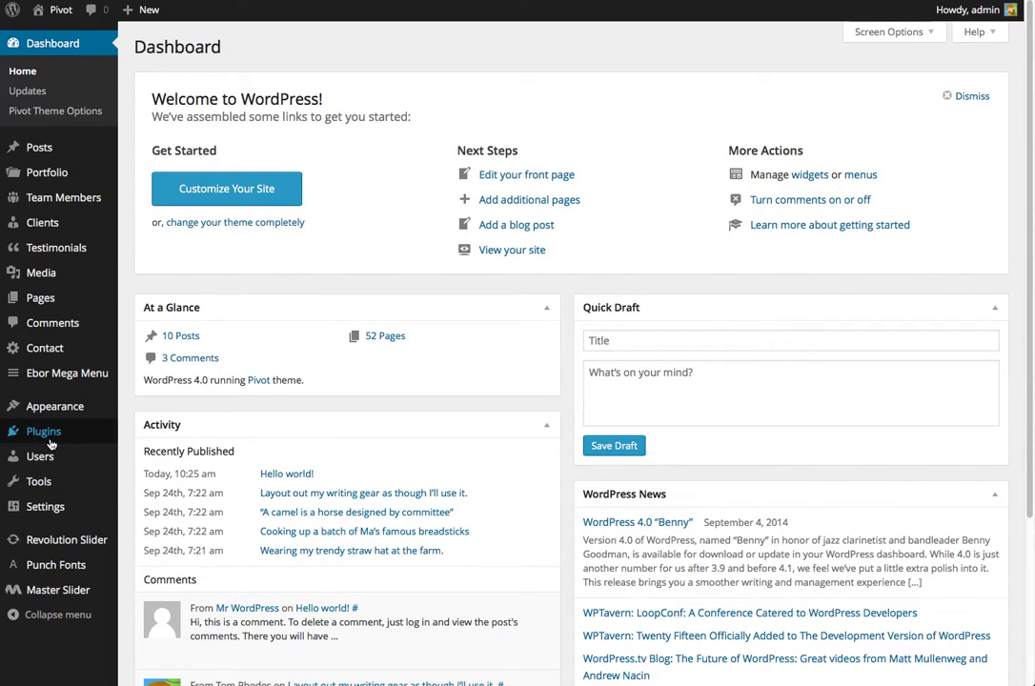
mouse_move(62, 408)
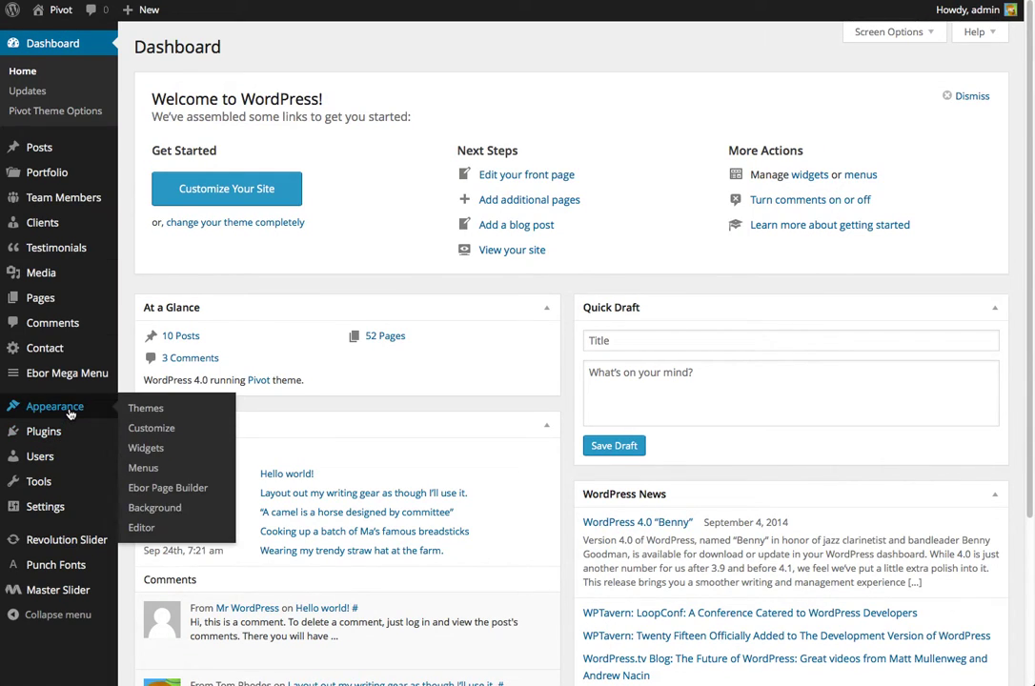
click(148, 488)
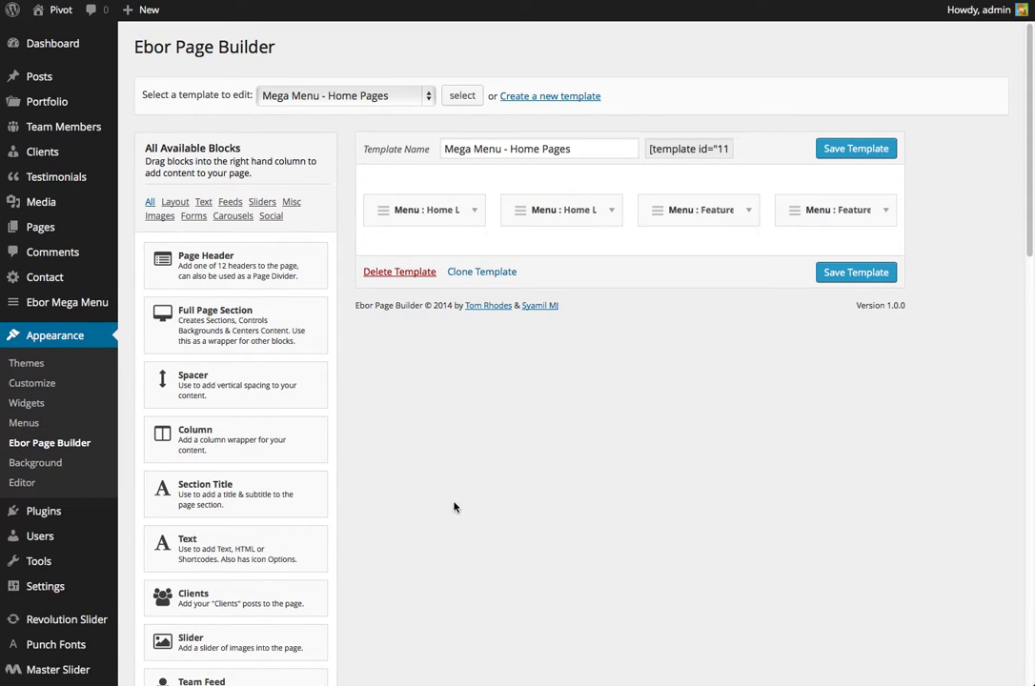
click(405, 99)
scroll(398, 133, up, 5)
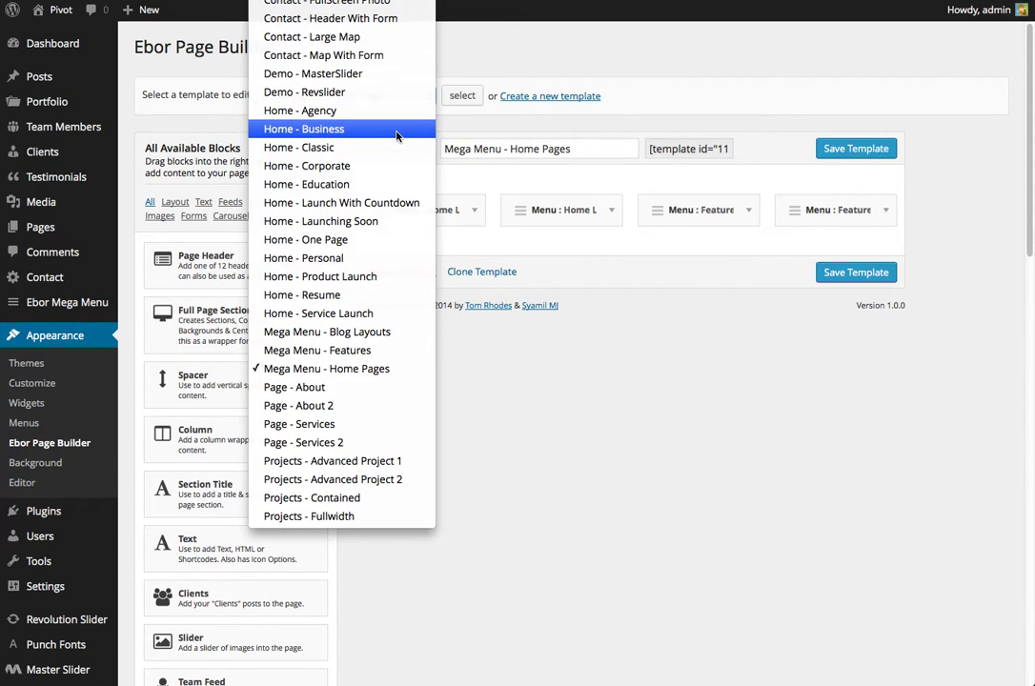
click(500, 408)
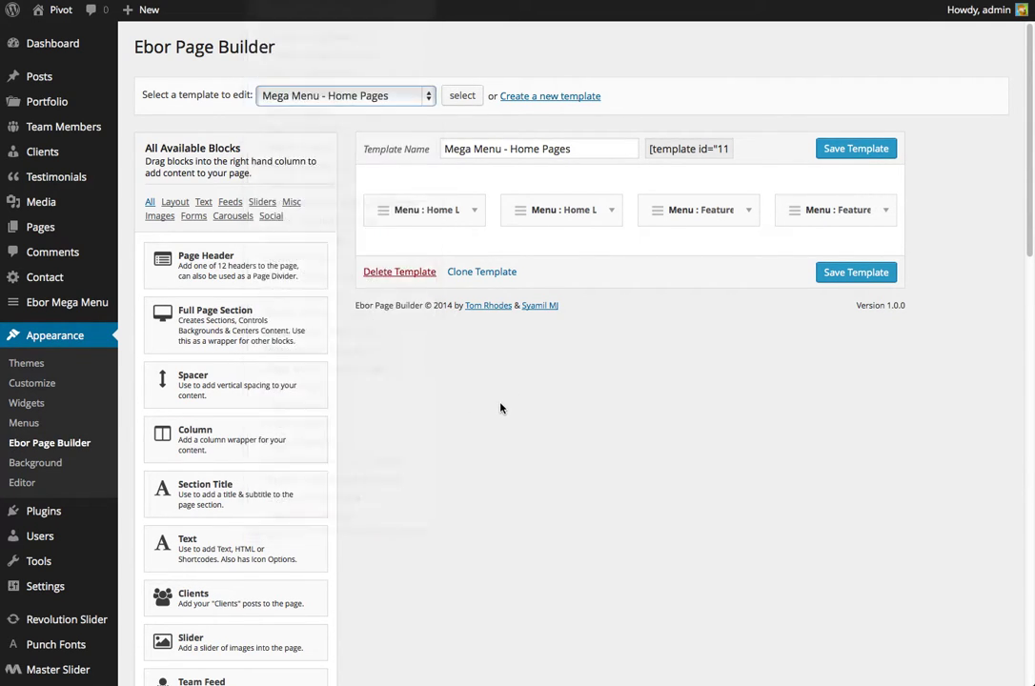
click(430, 397)
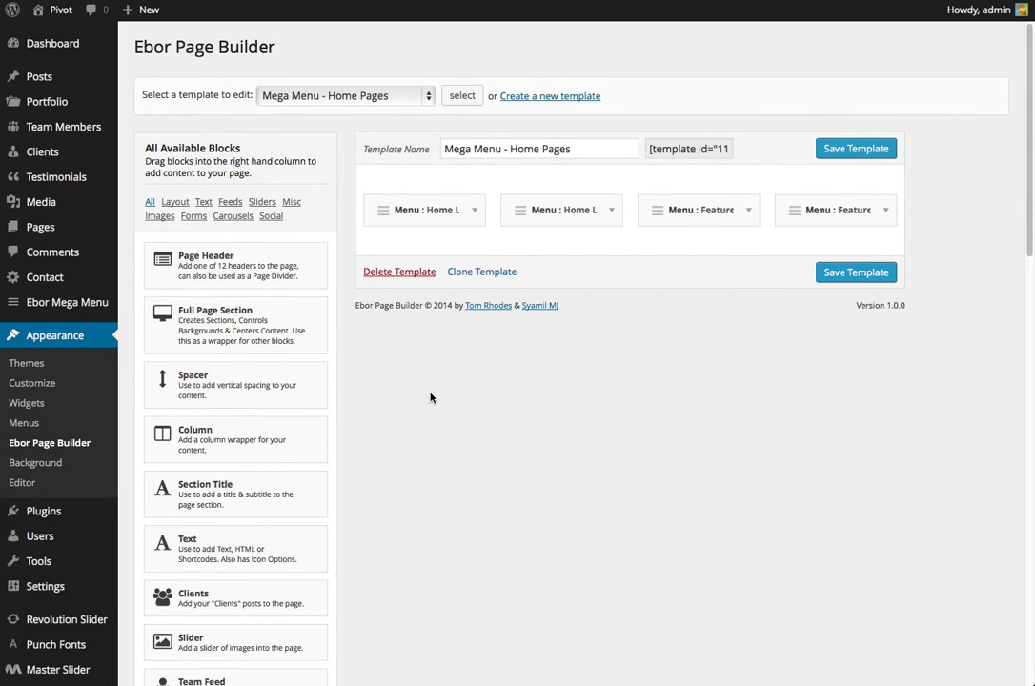
Step: Create a new template named Page Builder Test and check the list of templates
click(569, 99)
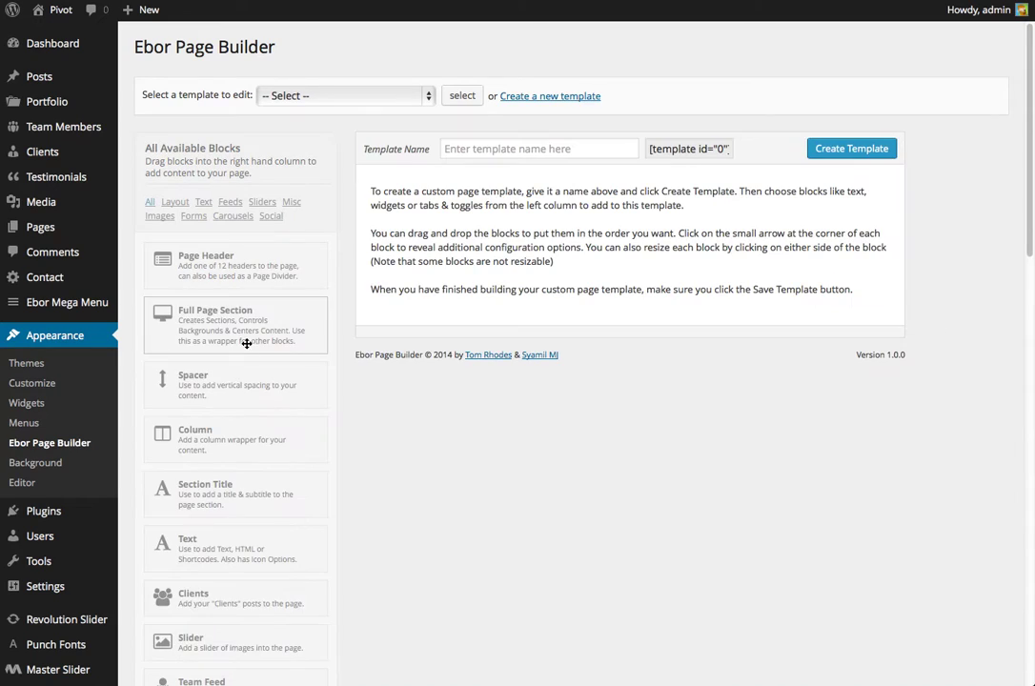
click(476, 149)
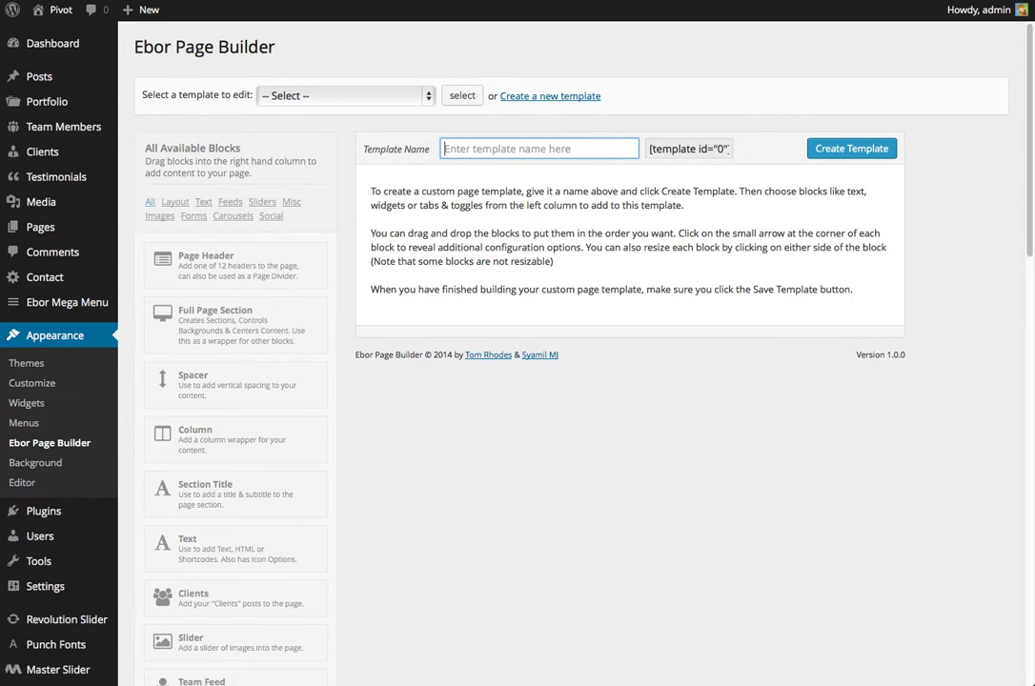
text(Page builder)
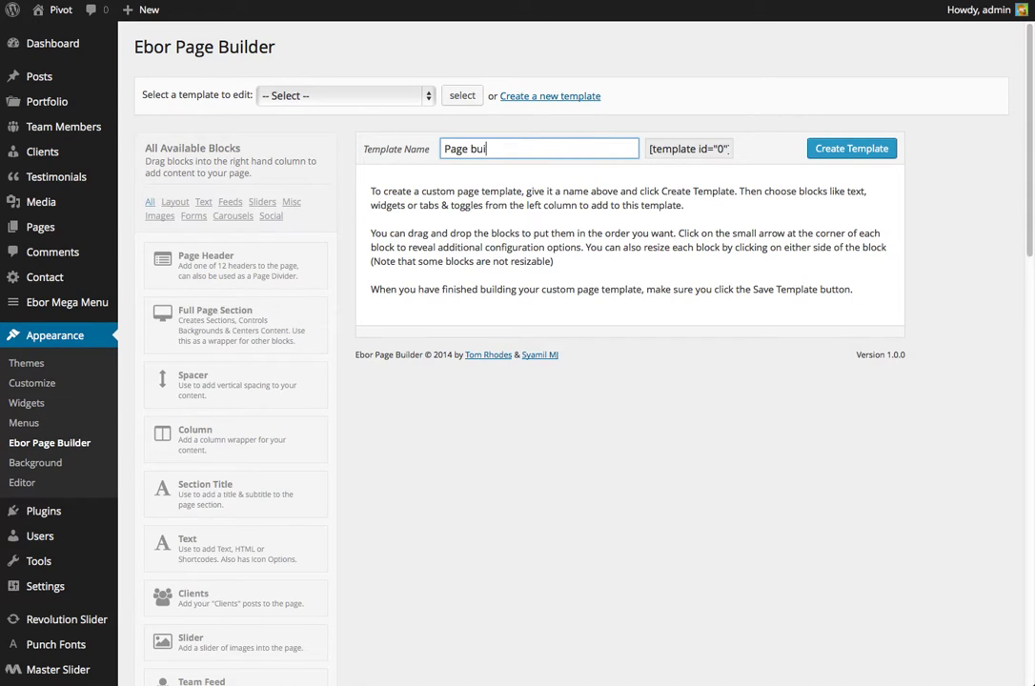
text( Test)
click(470, 149)
key(BackSpace)
text(B)
click(863, 151)
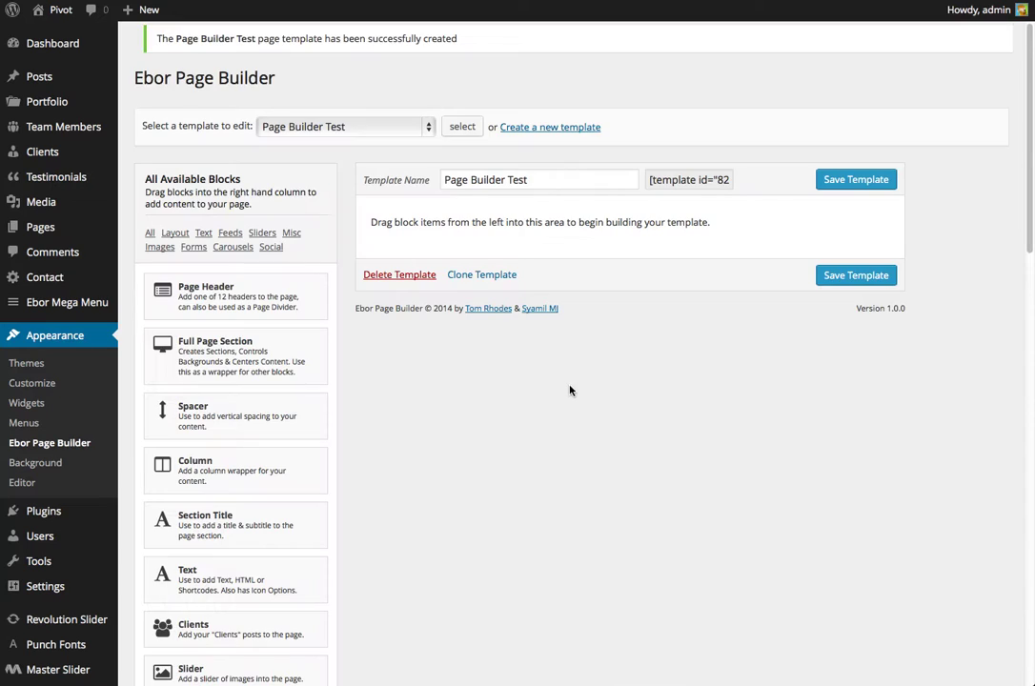
click(348, 128)
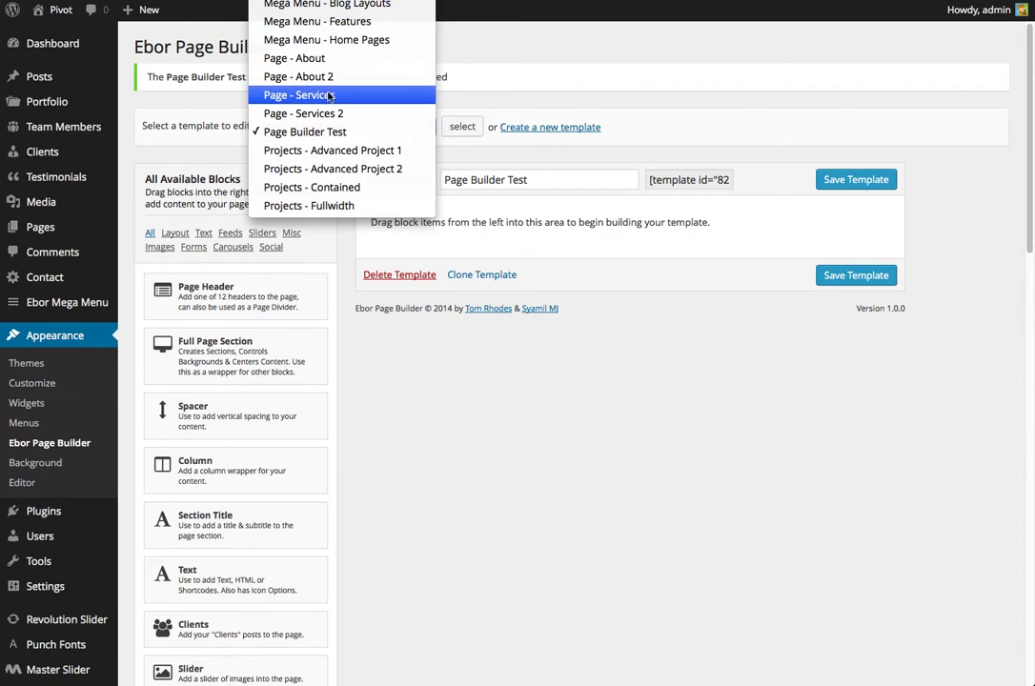
click(589, 409)
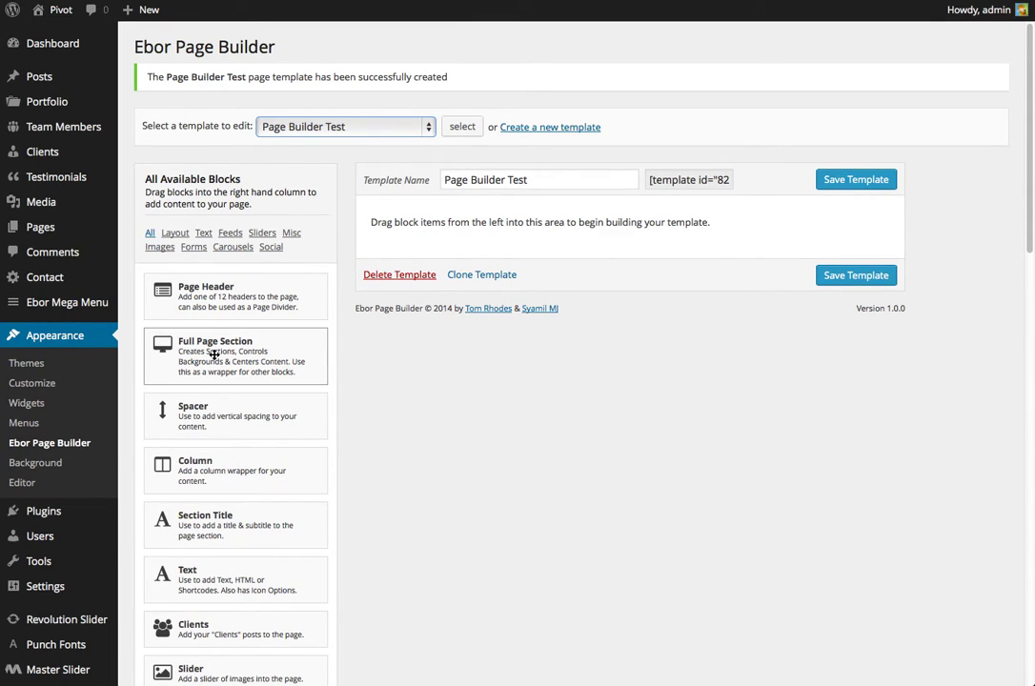
Step: Add a Full Page Section block to the empty Page Builder Test template and label it Intro
drag(213, 355, 446, 227)
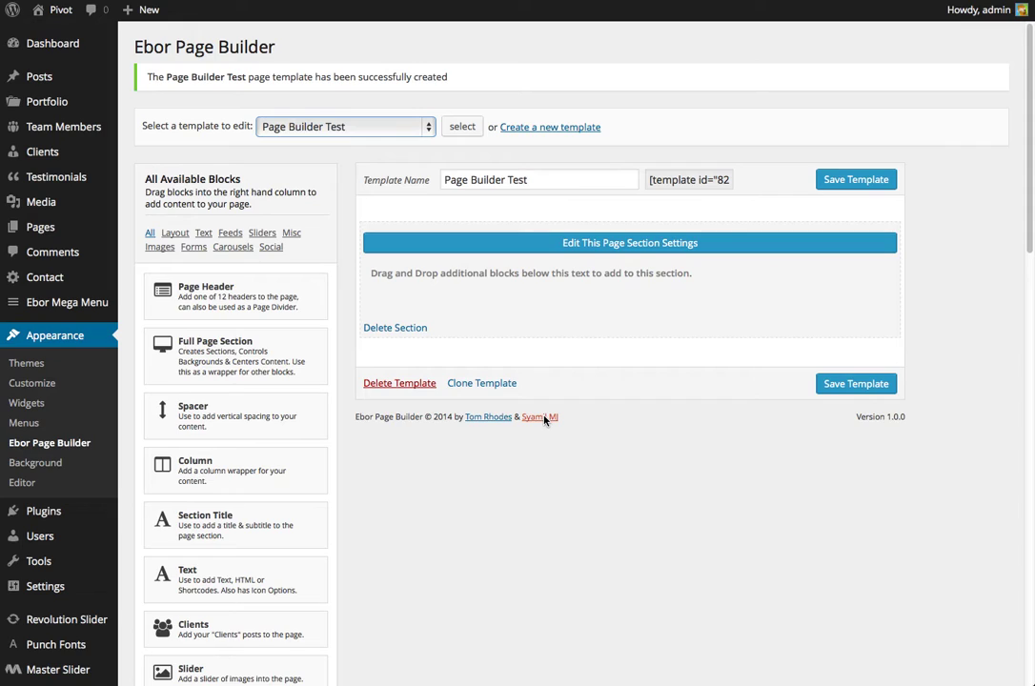
click(563, 246)
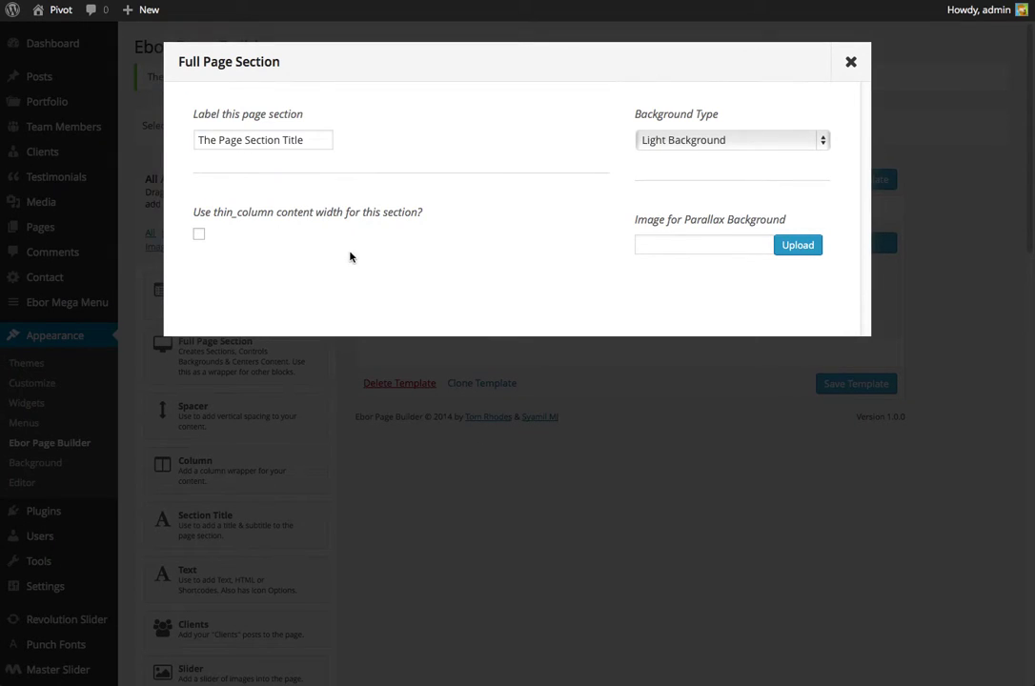
drag(317, 143, 185, 131)
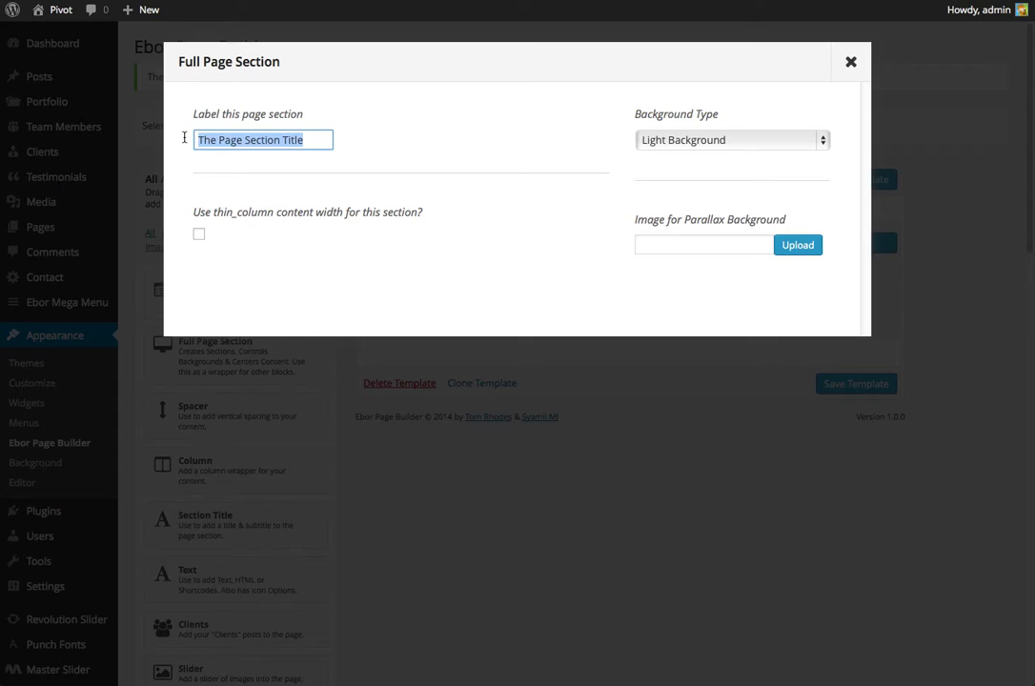
text(Intro)
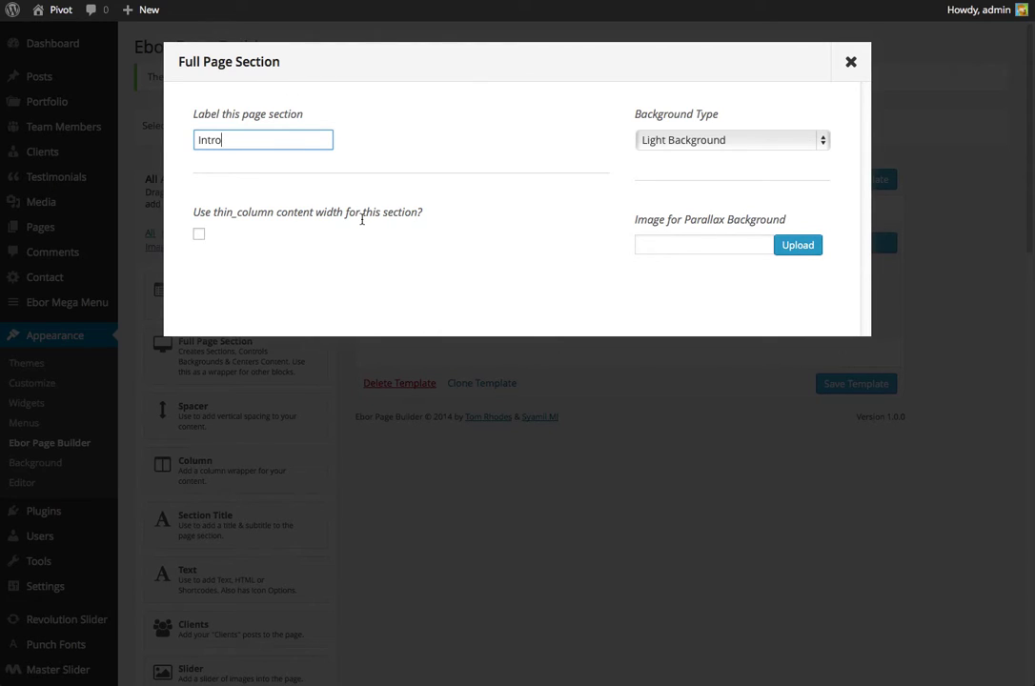
Step: Examine the Intro section's background type options and the media library for its parallax background image
click(661, 143)
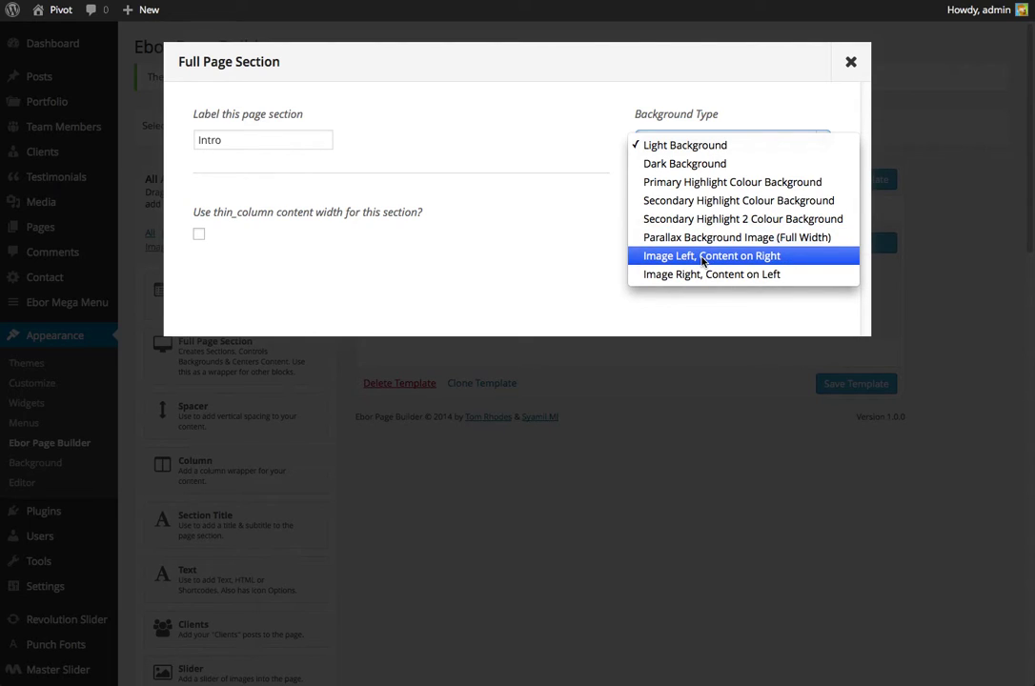
click(623, 266)
click(655, 147)
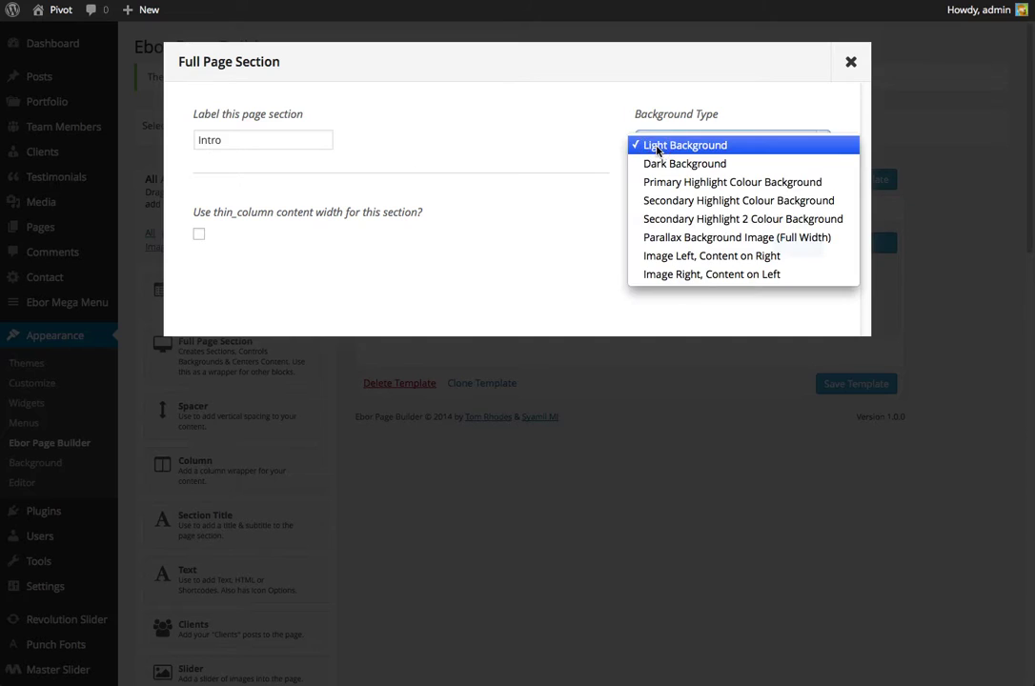
click(627, 247)
click(782, 250)
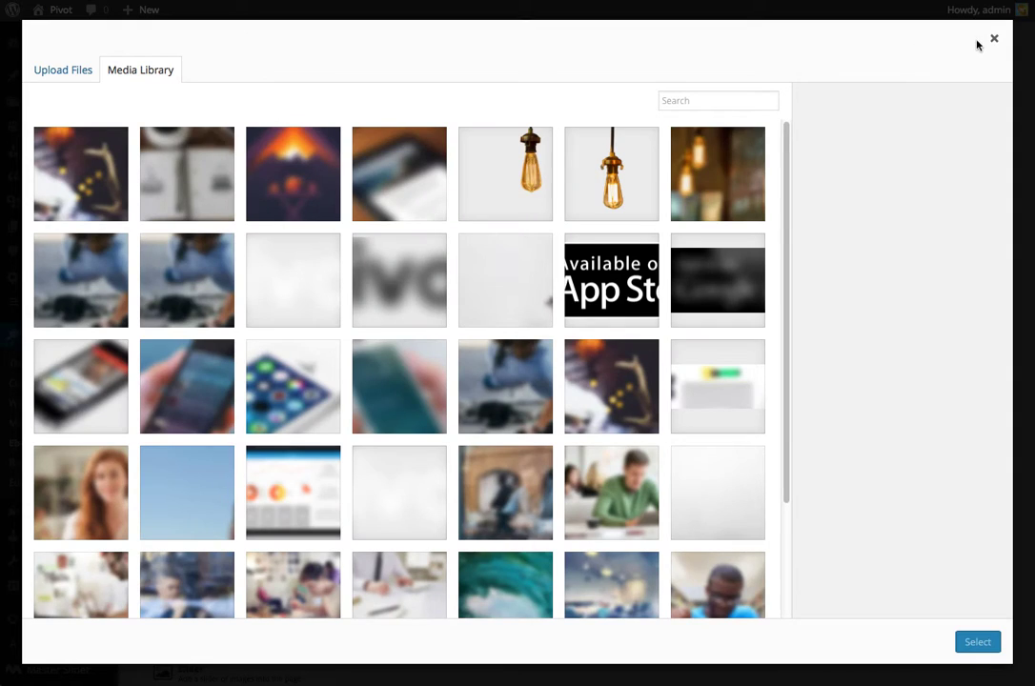
click(991, 39)
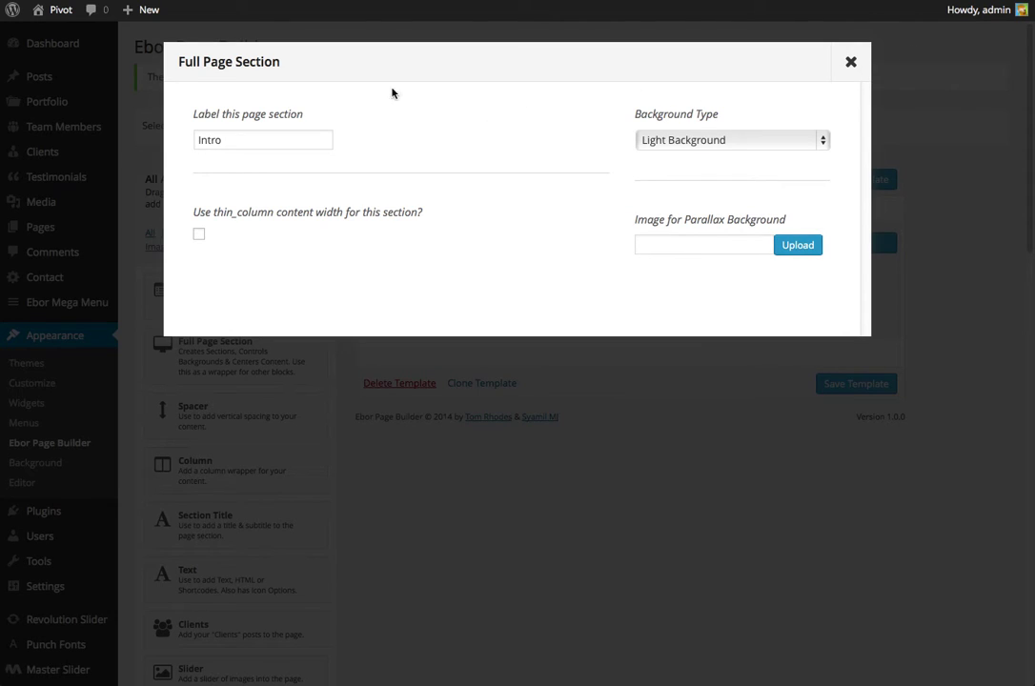
Step: Close the Intro section's settings and save the template
click(846, 62)
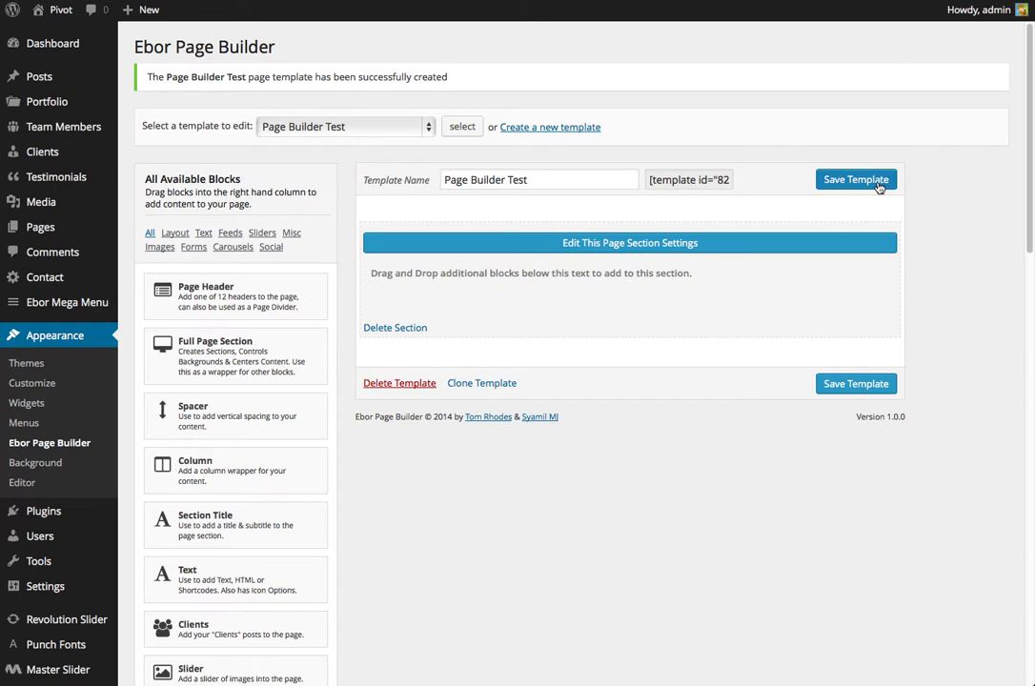
click(878, 187)
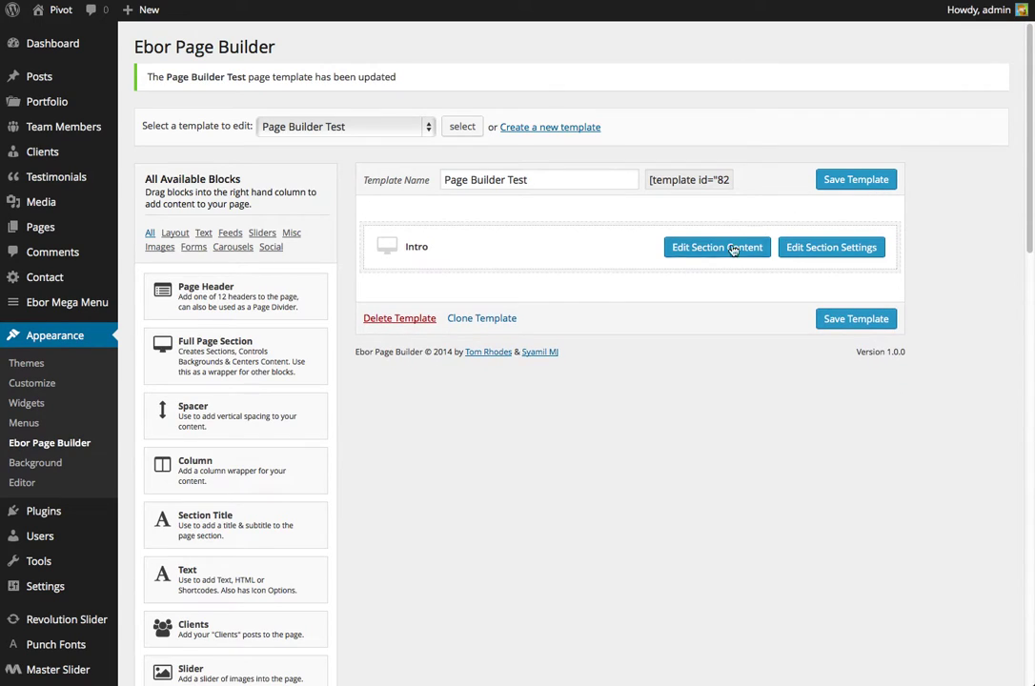
Step: Add a second Full Page Section below Intro, labelled Content with a Dark Background, and save the template
drag(181, 349, 436, 280)
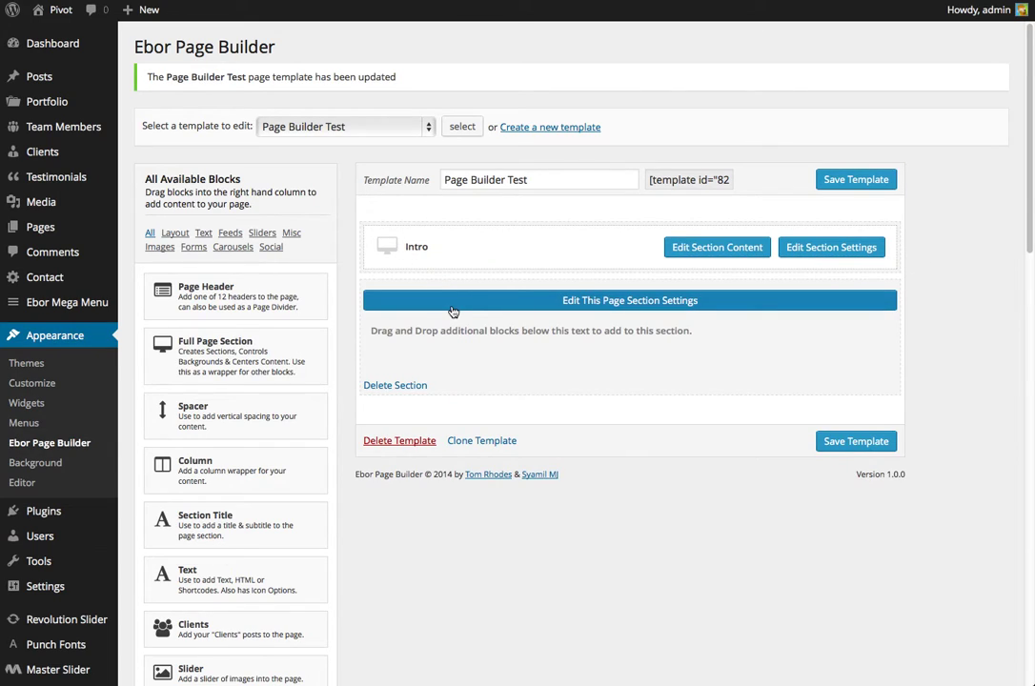
click(453, 303)
triple_click(326, 143)
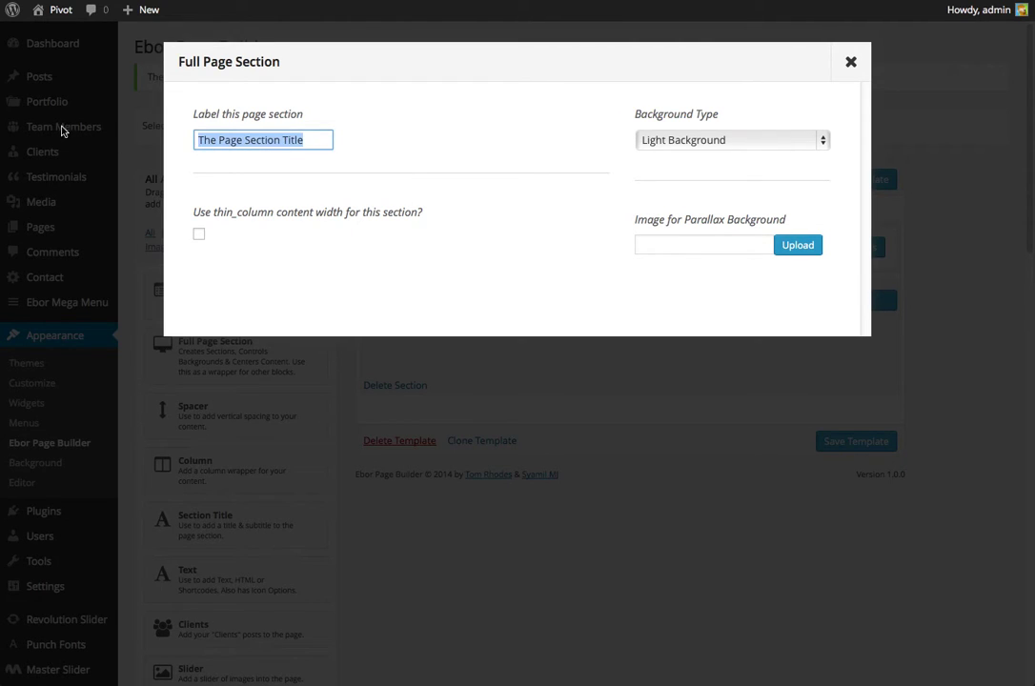
text(Content)
click(665, 143)
click(653, 164)
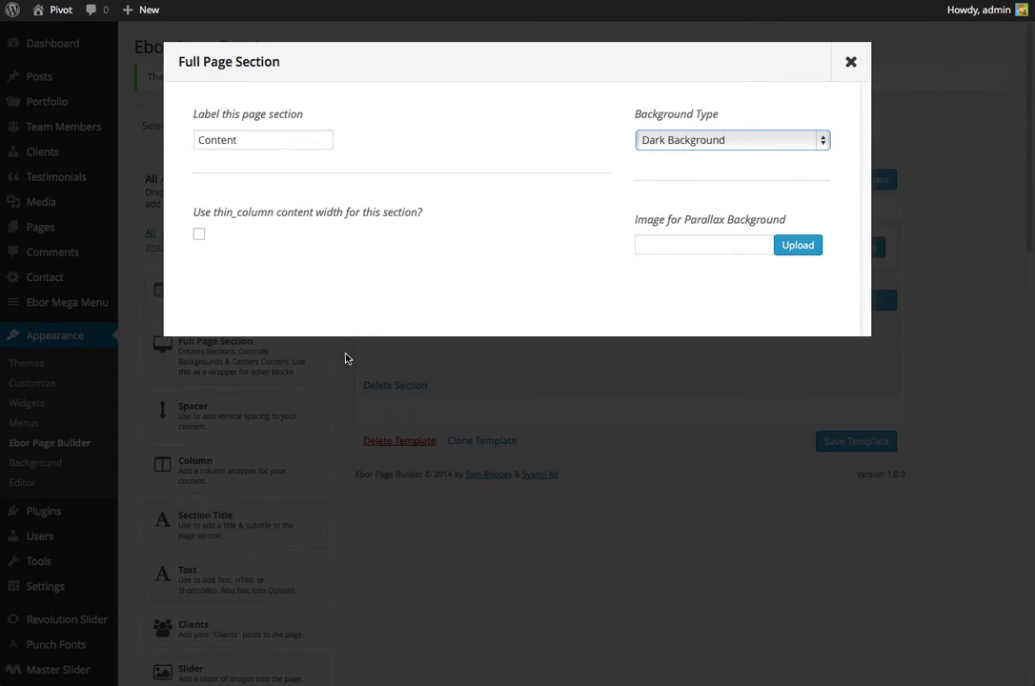
click(851, 61)
click(840, 180)
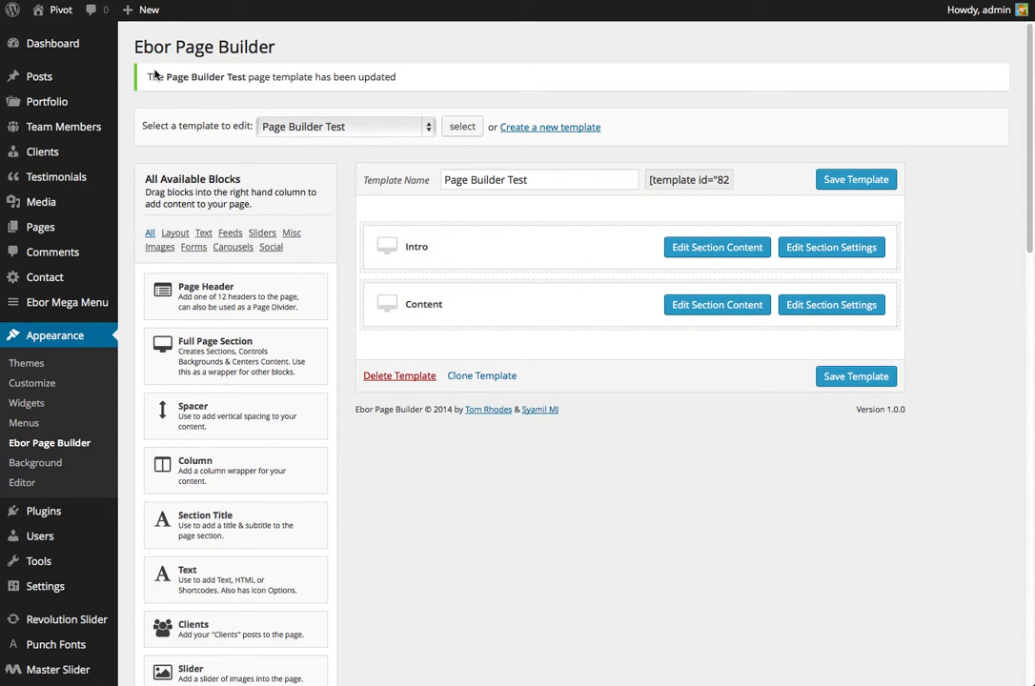
Step: Open the live Pivot site and examine how its home page is built from stacked full page sections
click(56, 34)
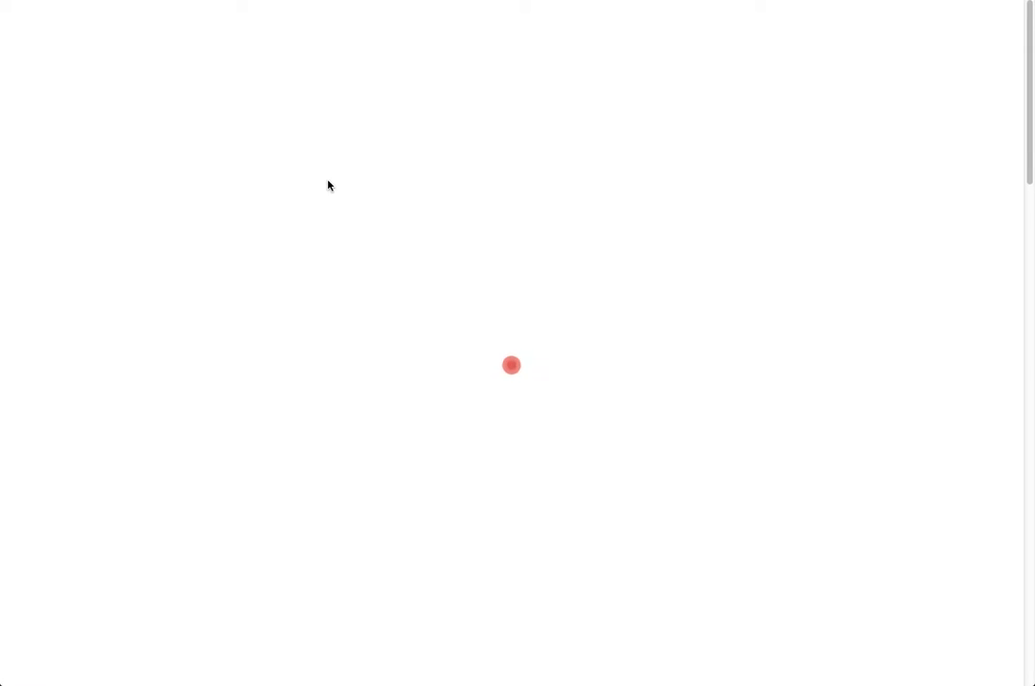
scroll(400, 214, down, 6)
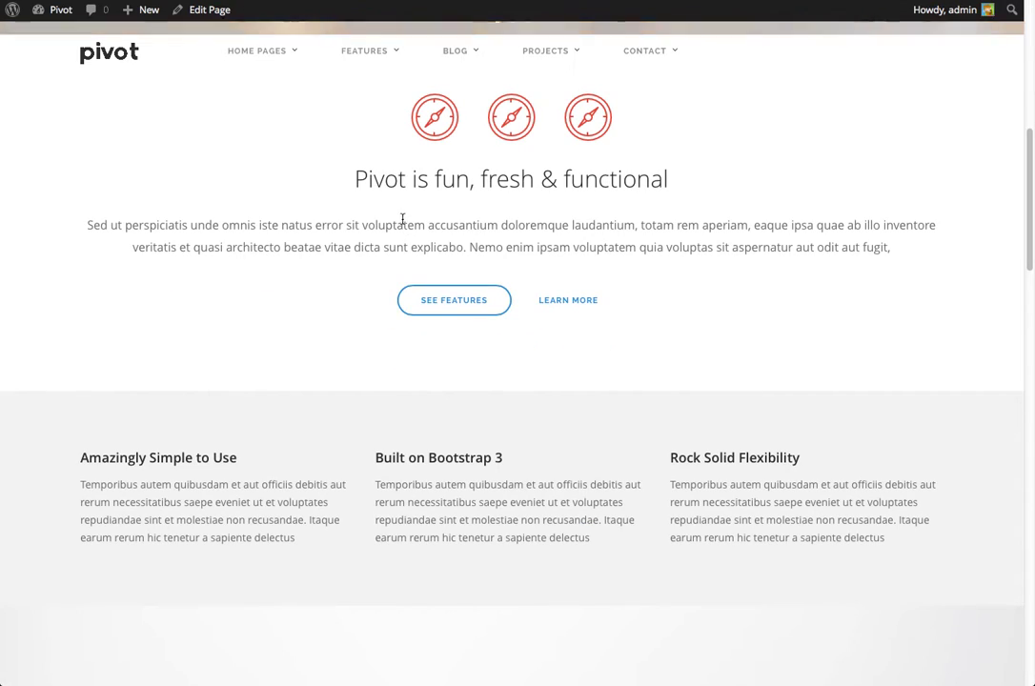
scroll(514, 219, up, 1)
scroll(571, 434, down, 2)
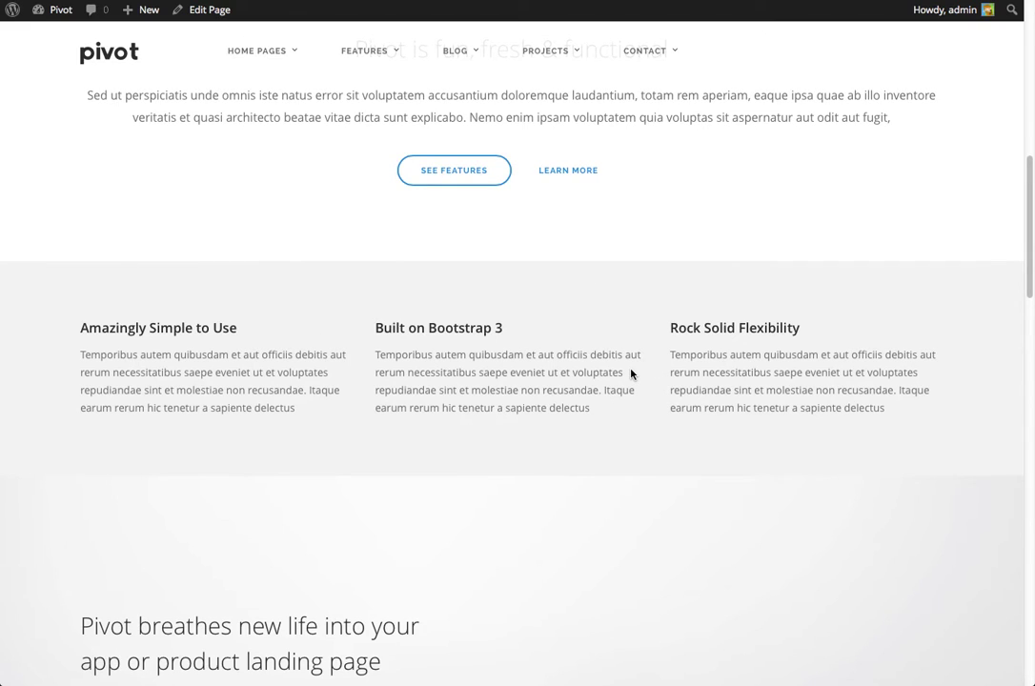
scroll(631, 373, up, 2)
mouse_move(54, 12)
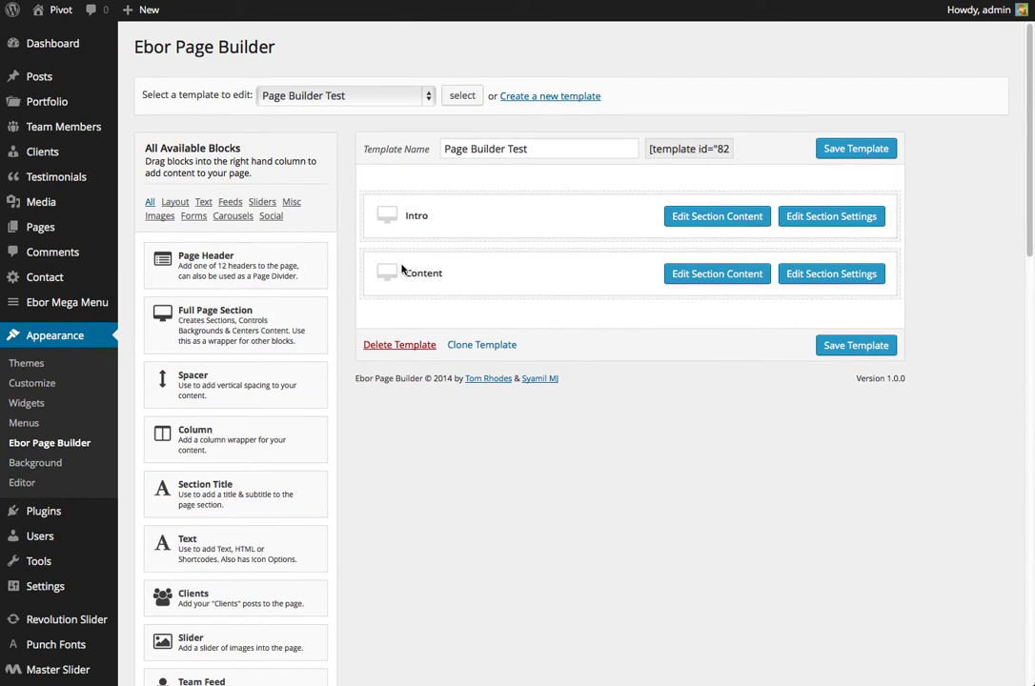
Step: Move the Content section above the Intro section and save the template
drag(422, 270, 481, 216)
click(856, 148)
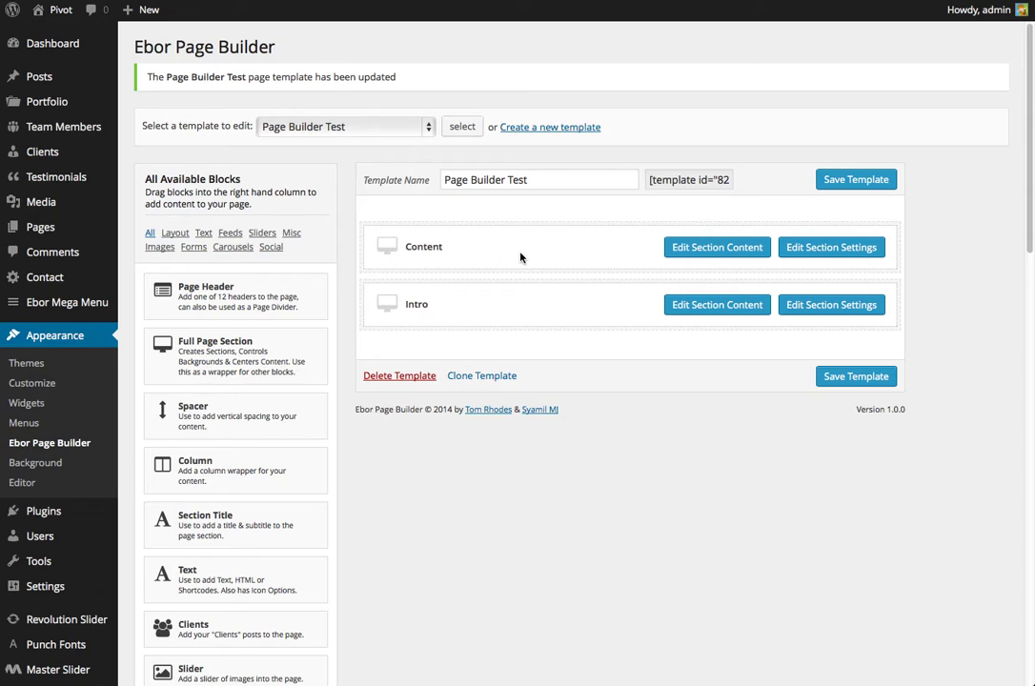
Step: Add a Clients block to the Intro section's content
click(705, 307)
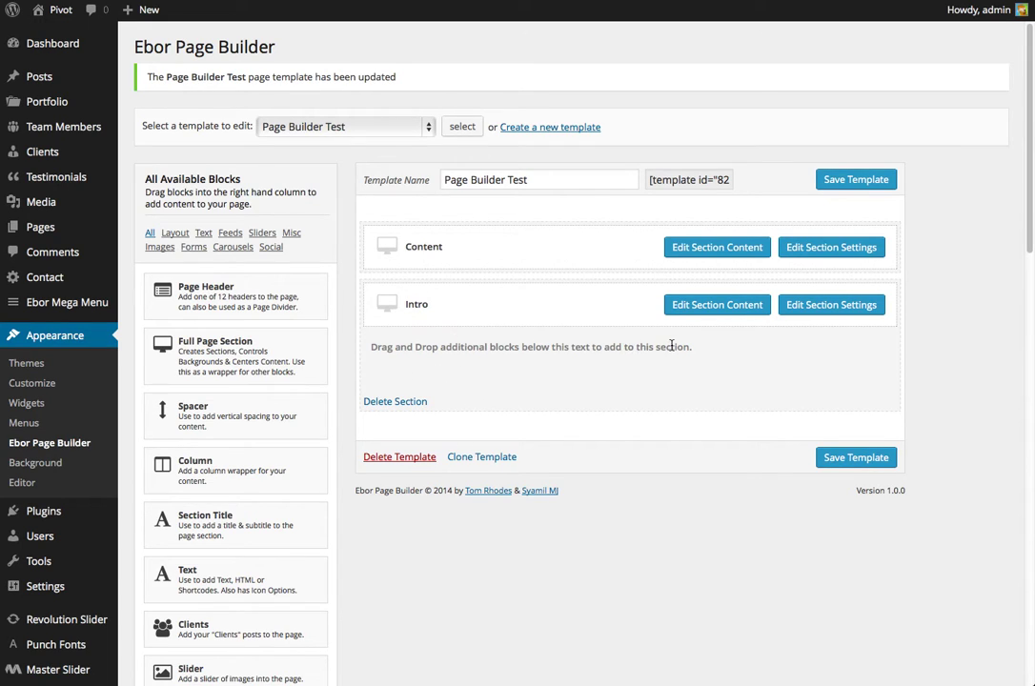
scroll(457, 497, down, 3)
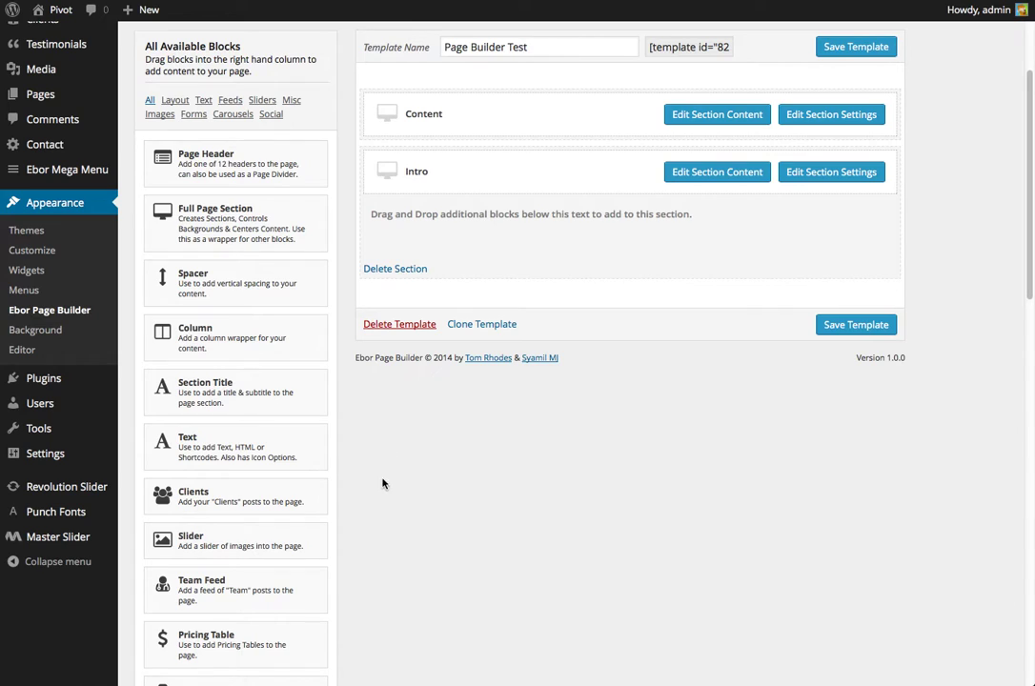
drag(286, 496, 434, 365)
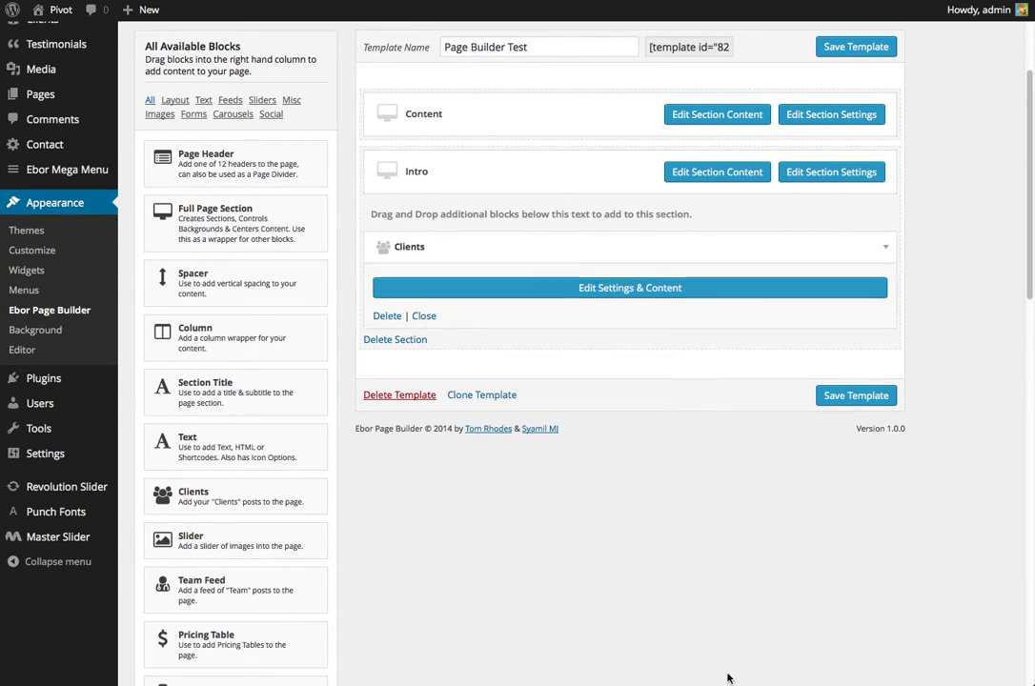
Step: Examine the Clients block's display style options, client count and category settings, then close them
click(543, 288)
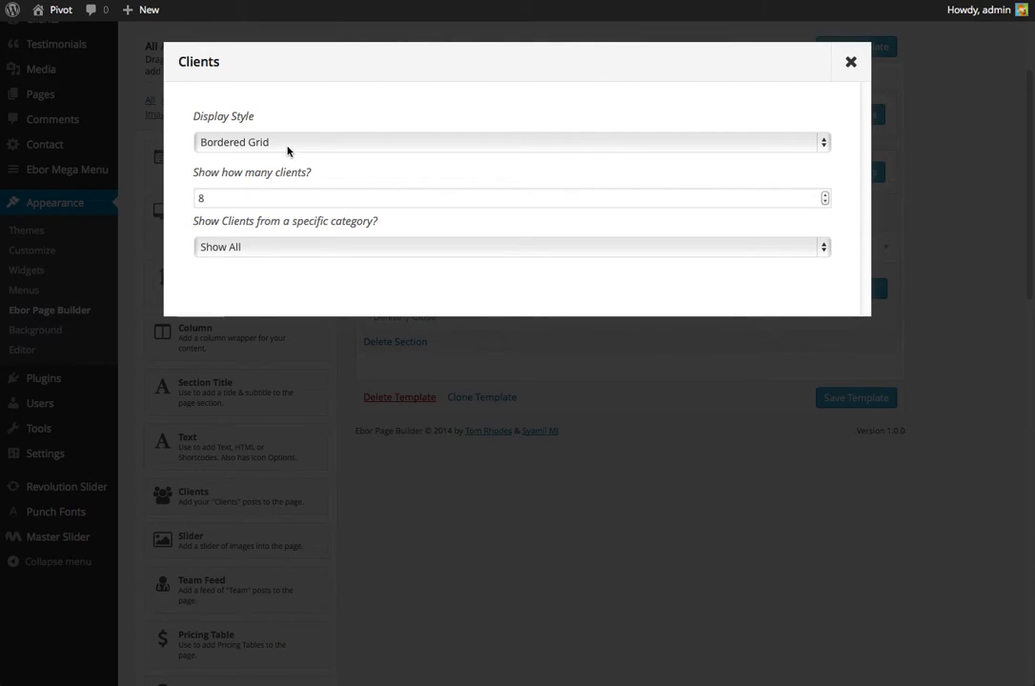
click(225, 145)
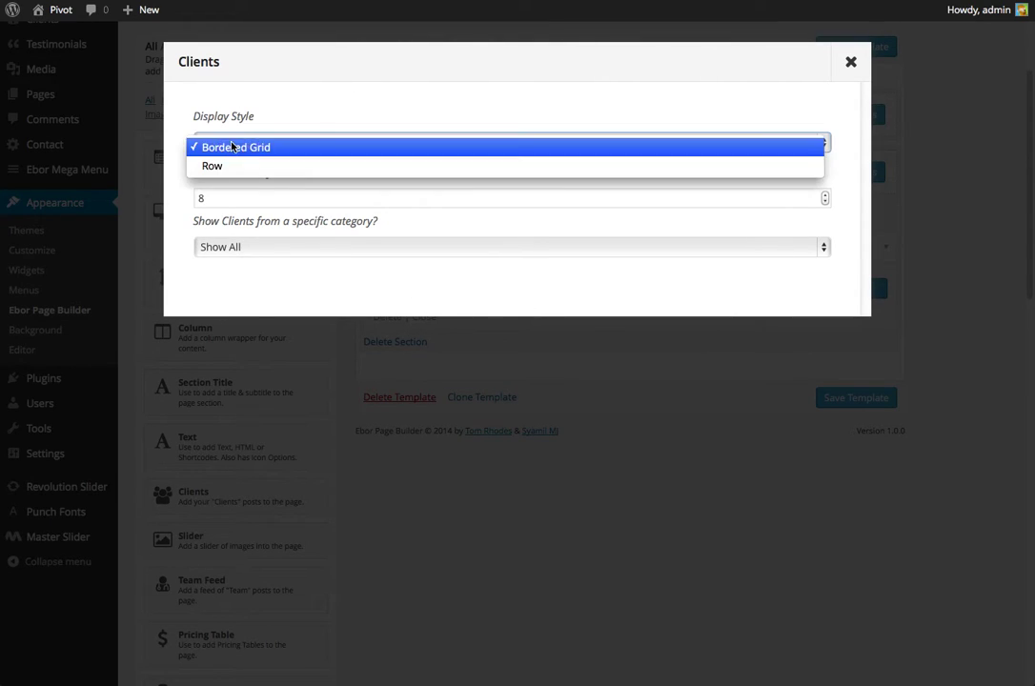
click(297, 92)
click(251, 193)
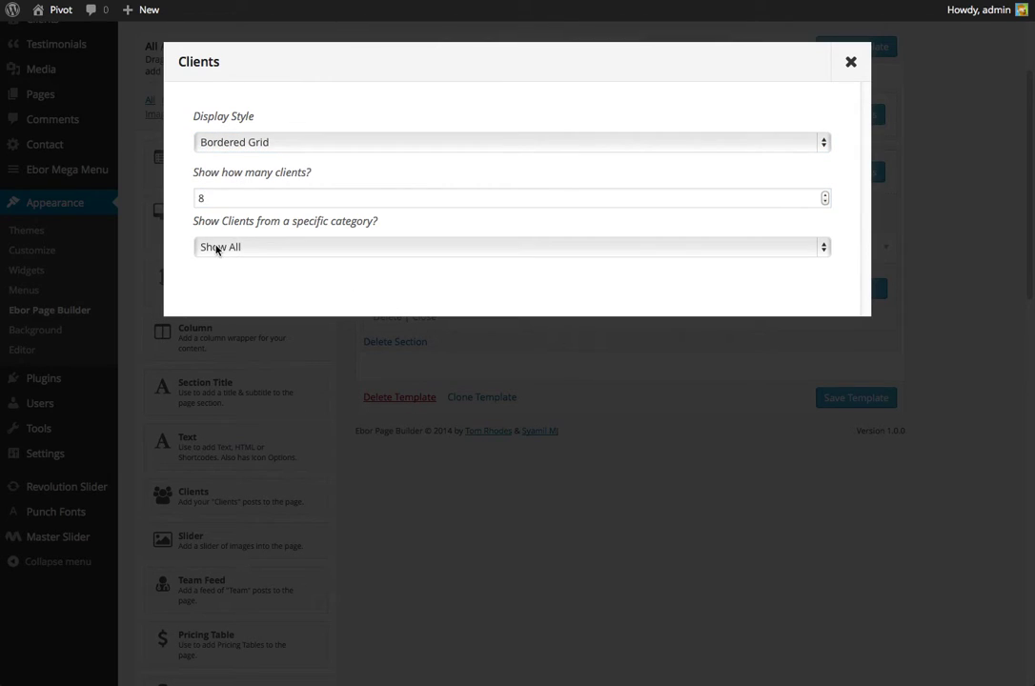
click(847, 63)
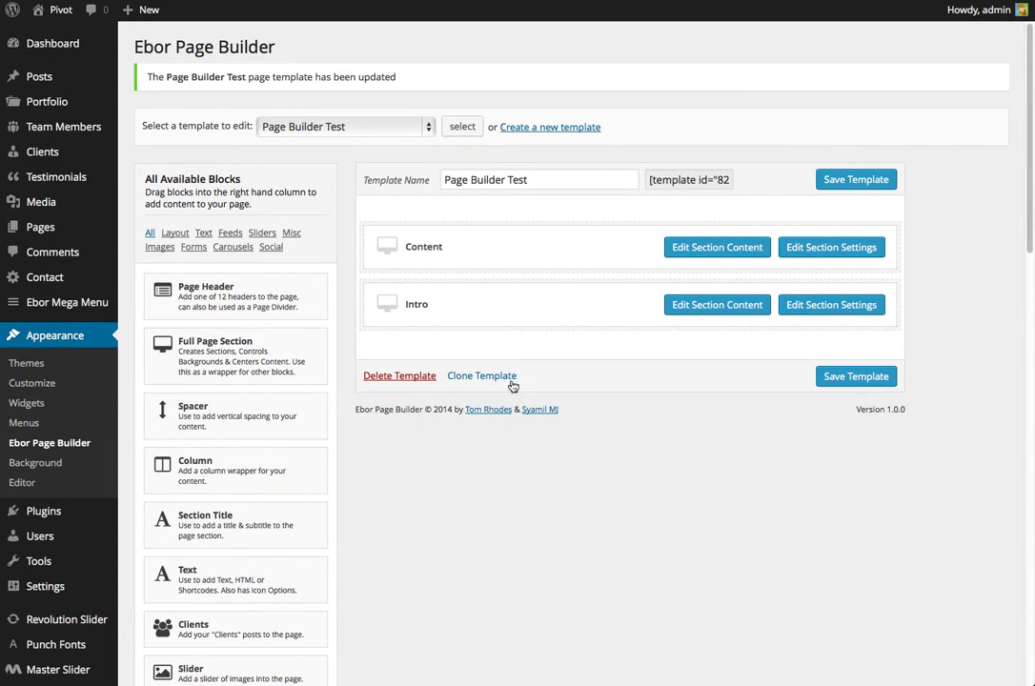
Step: Move the Intro section back above Content, check Intro's contents and save the template
drag(456, 316, 503, 234)
click(673, 247)
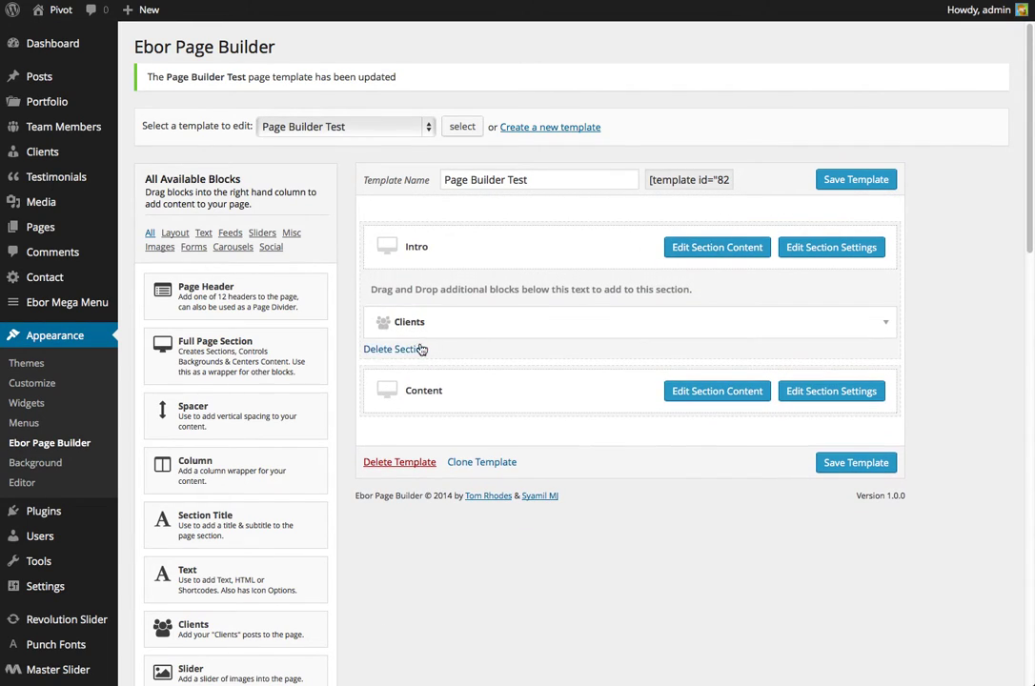
click(841, 182)
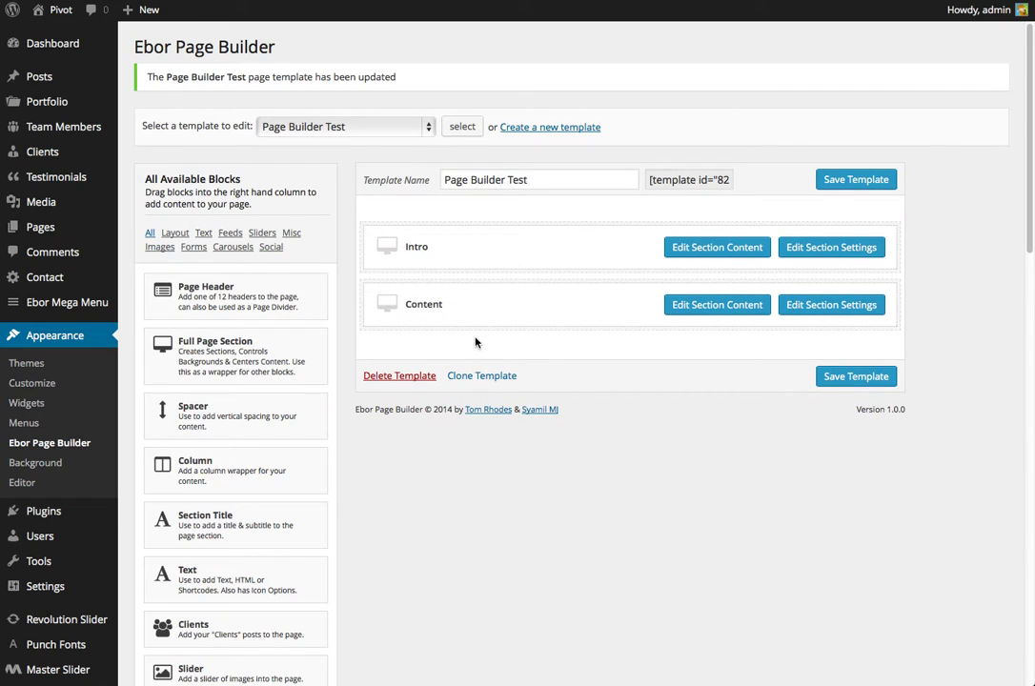
Step: Add two Text blocks side by side to the Content section
click(724, 304)
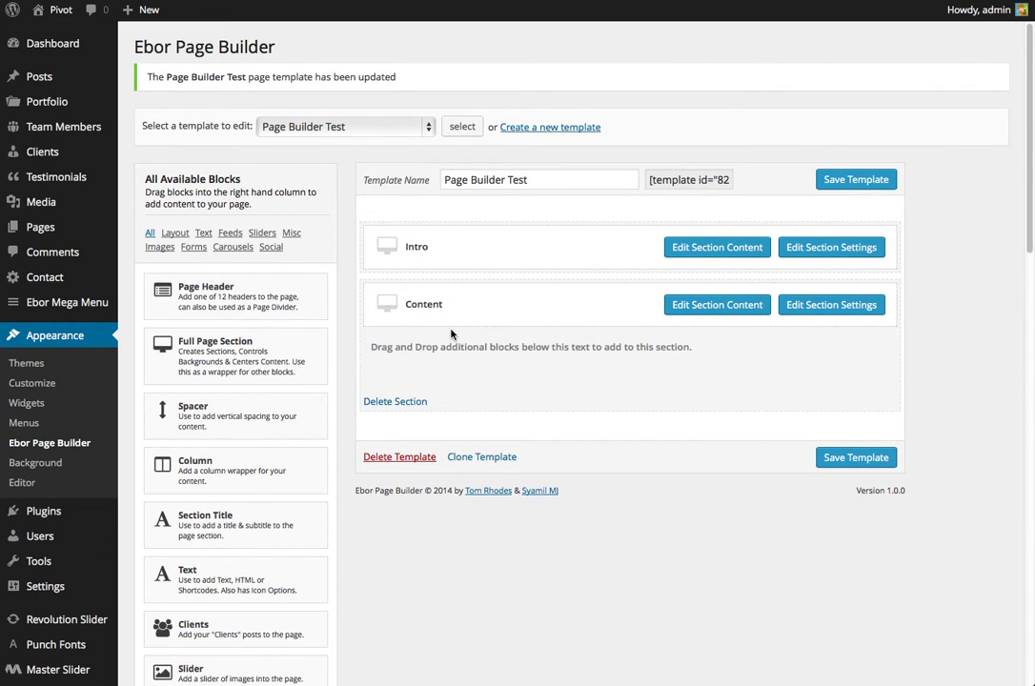
scroll(308, 394, down, 2)
drag(286, 493, 422, 301)
drag(249, 511, 686, 305)
Step: Give the first Text block in the Content section the title "kiehtil" and subtitle "powhrgpwhgpo"
click(481, 343)
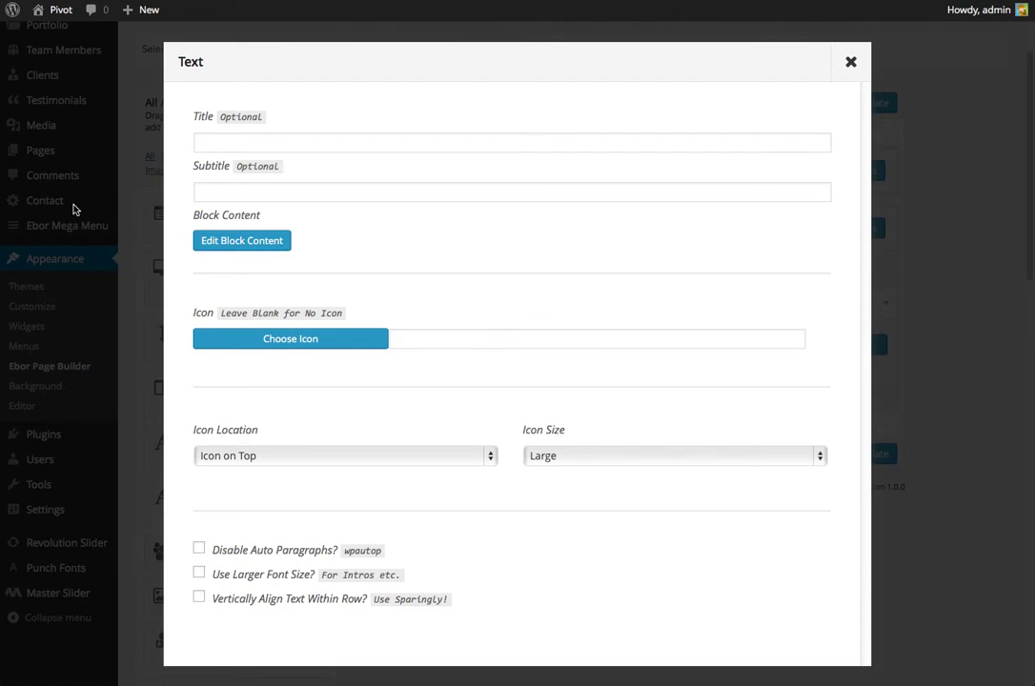
click(267, 141)
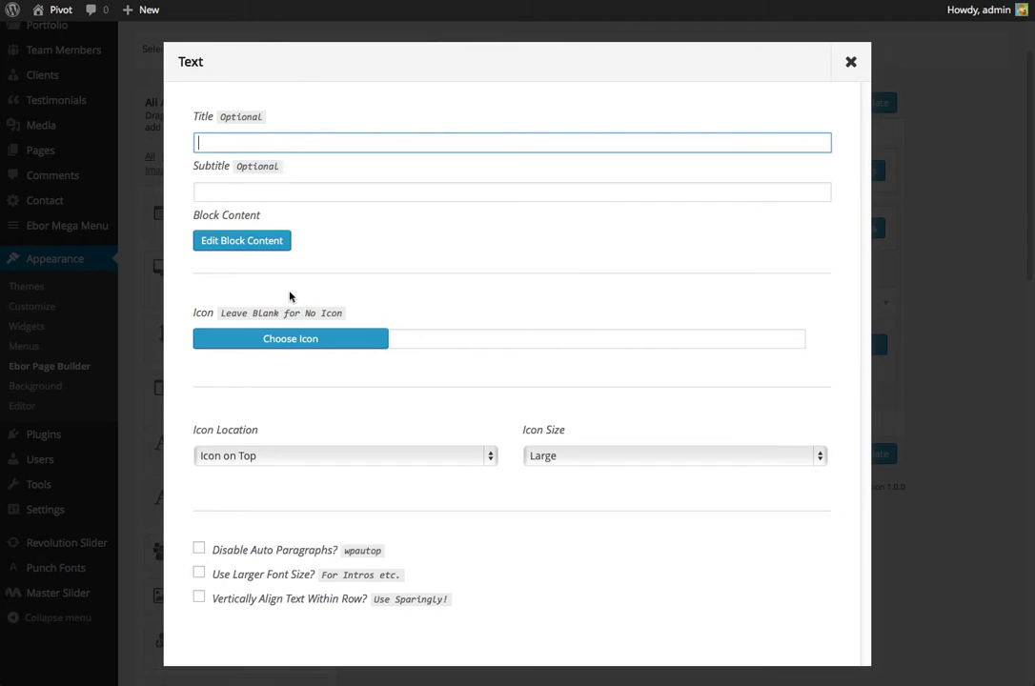
text(kiehtil)
key(Tab)
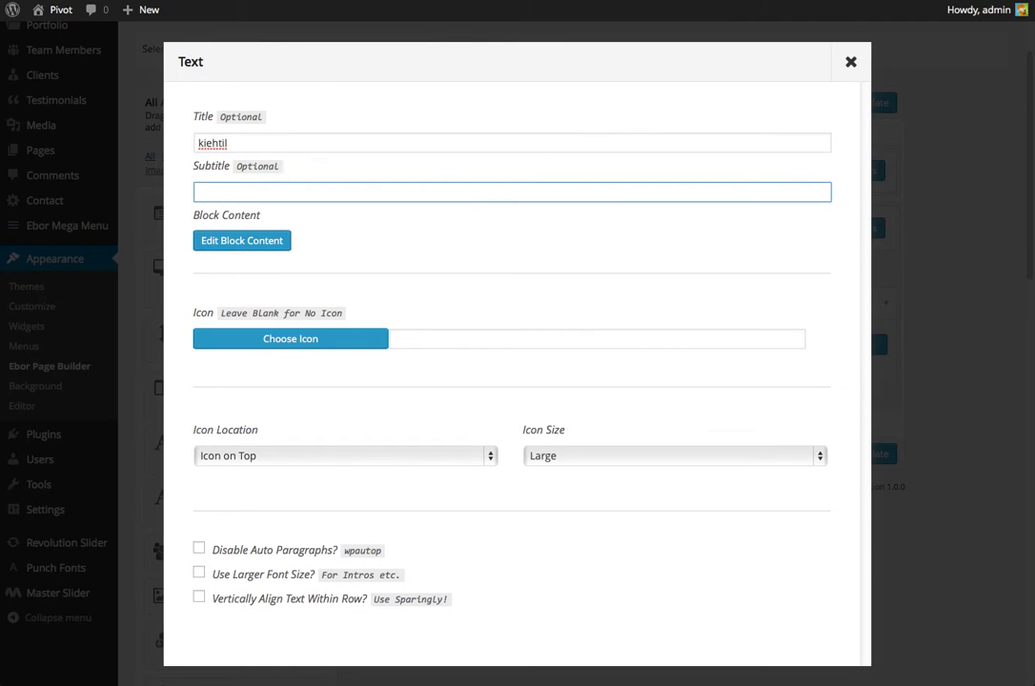
text(powhrgpwhgpo)
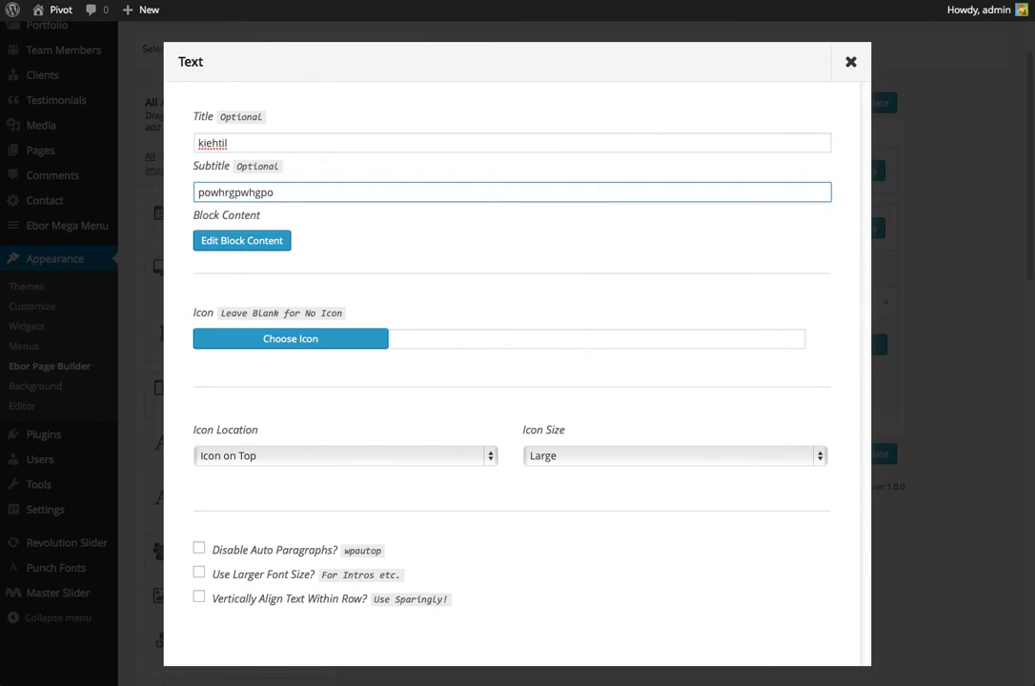
Step: View the first Text block's content editor at a taller size, then close it without adding any text
click(249, 245)
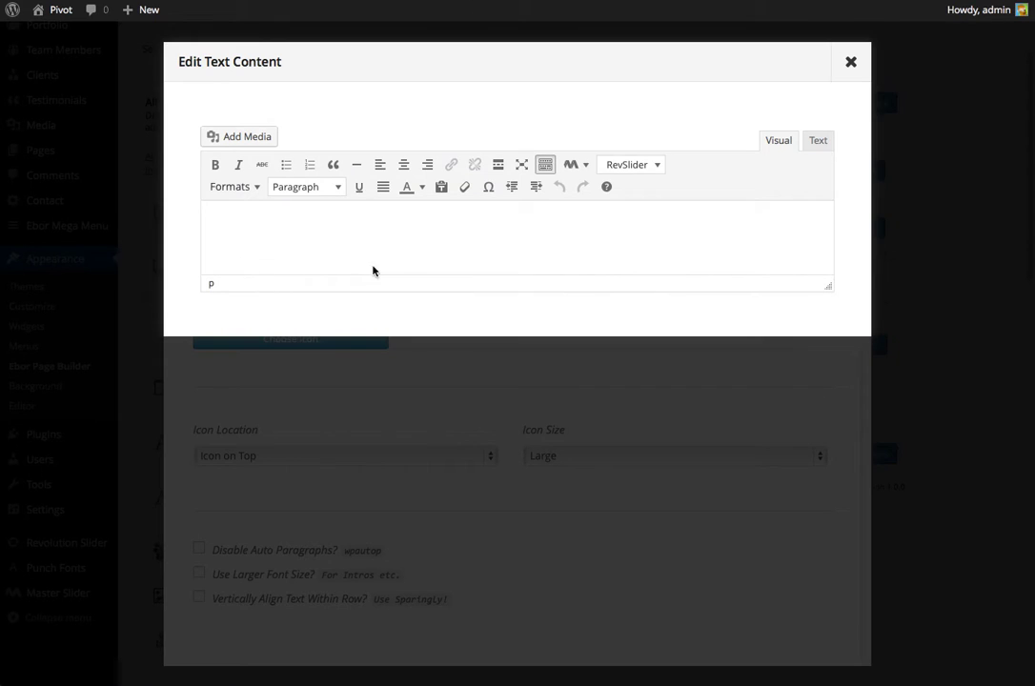
drag(830, 290, 824, 445)
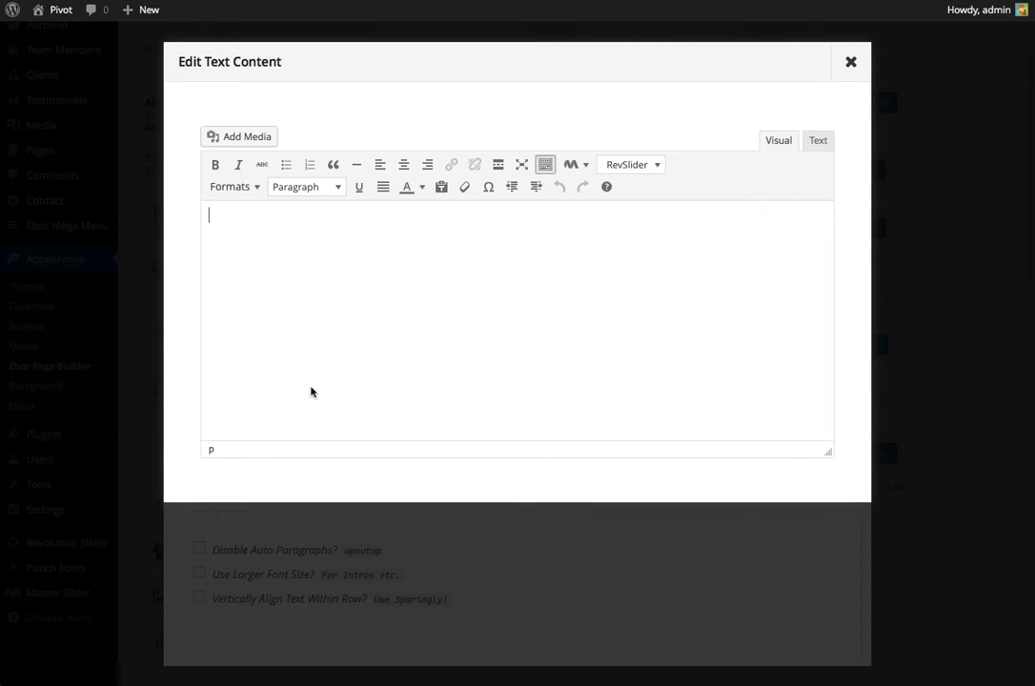
click(851, 62)
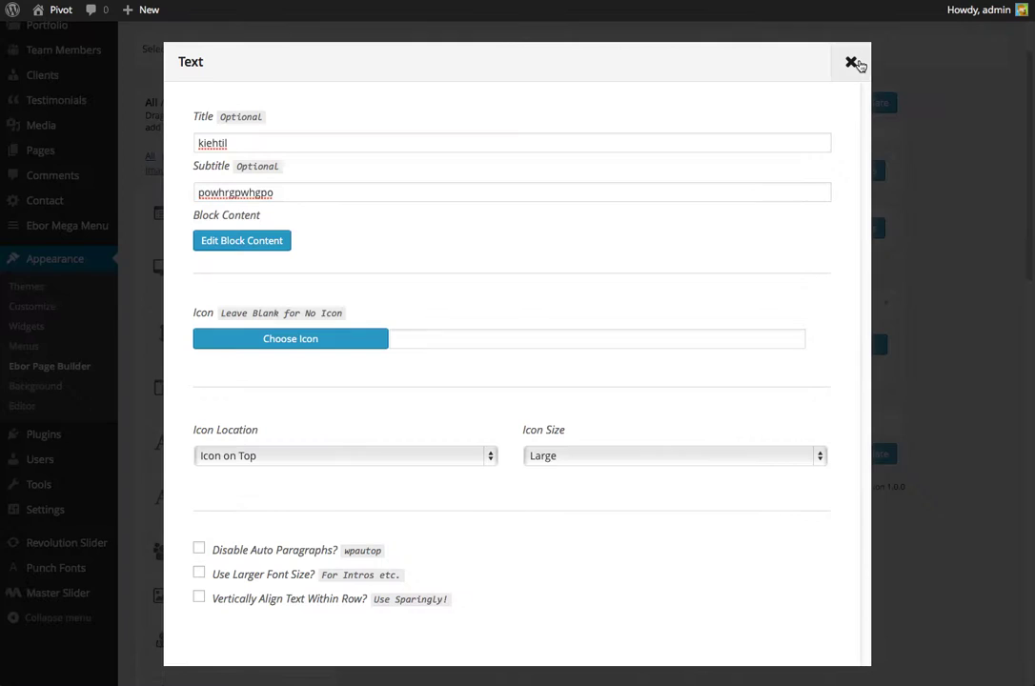
Step: Assign the arrow_move icon to the first Text block
click(260, 343)
scroll(395, 314, down, 3)
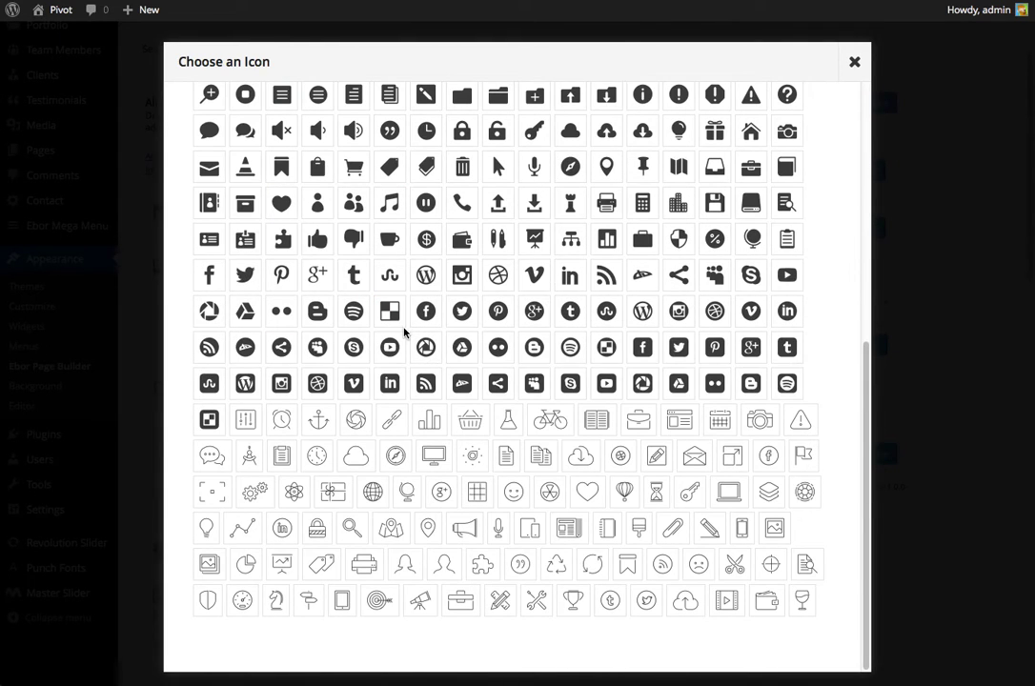
scroll(391, 380, up, 5)
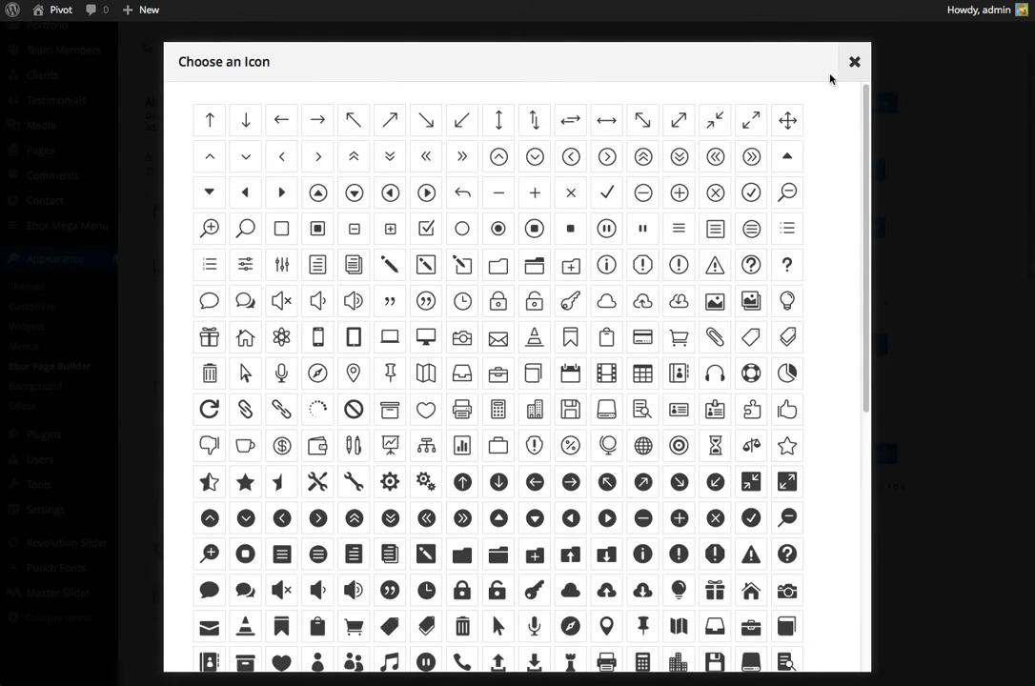
click(788, 119)
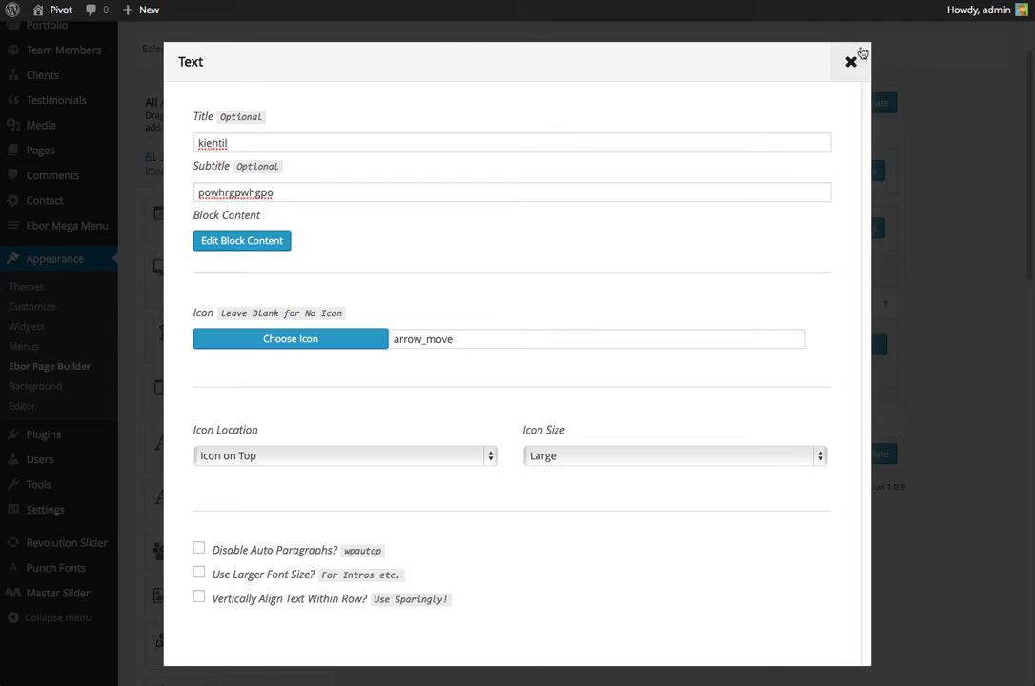
Step: Review the first Text block's icon location and icon size options, then close its settings
click(303, 451)
click(490, 459)
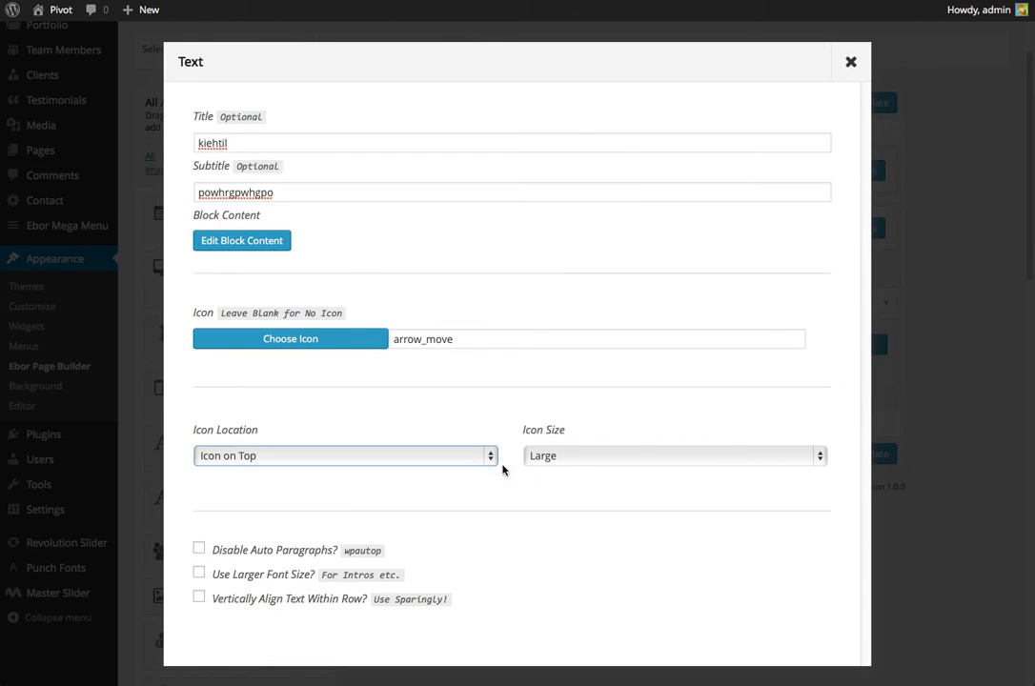
click(538, 456)
click(383, 478)
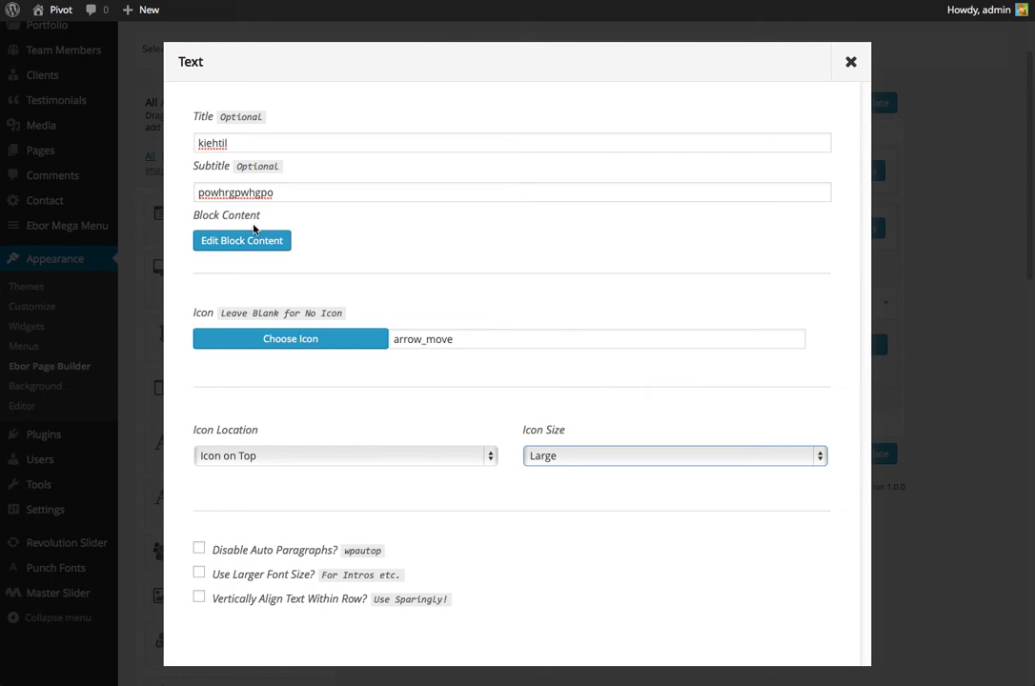
click(851, 62)
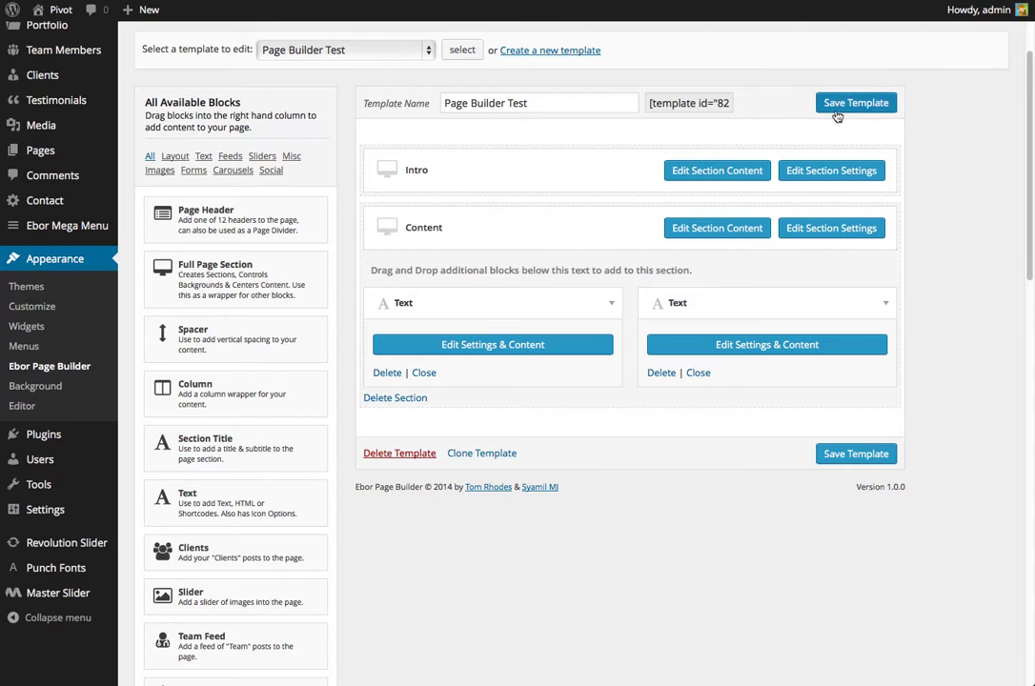
Step: Check the second Text block's settings without changing them, close them and save the template
click(701, 344)
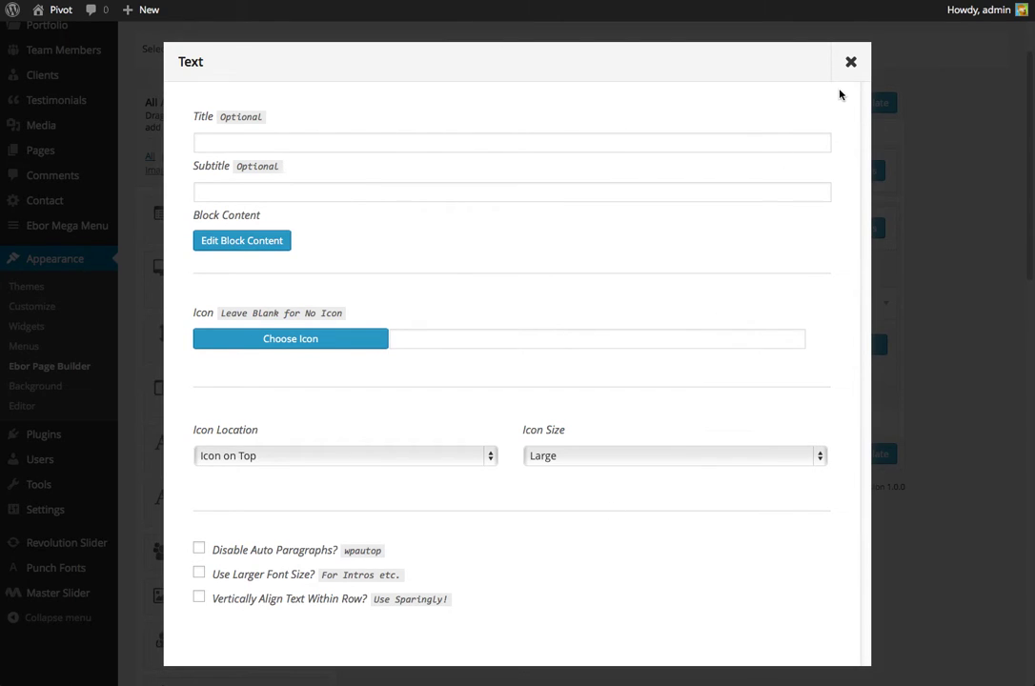
click(851, 62)
click(891, 107)
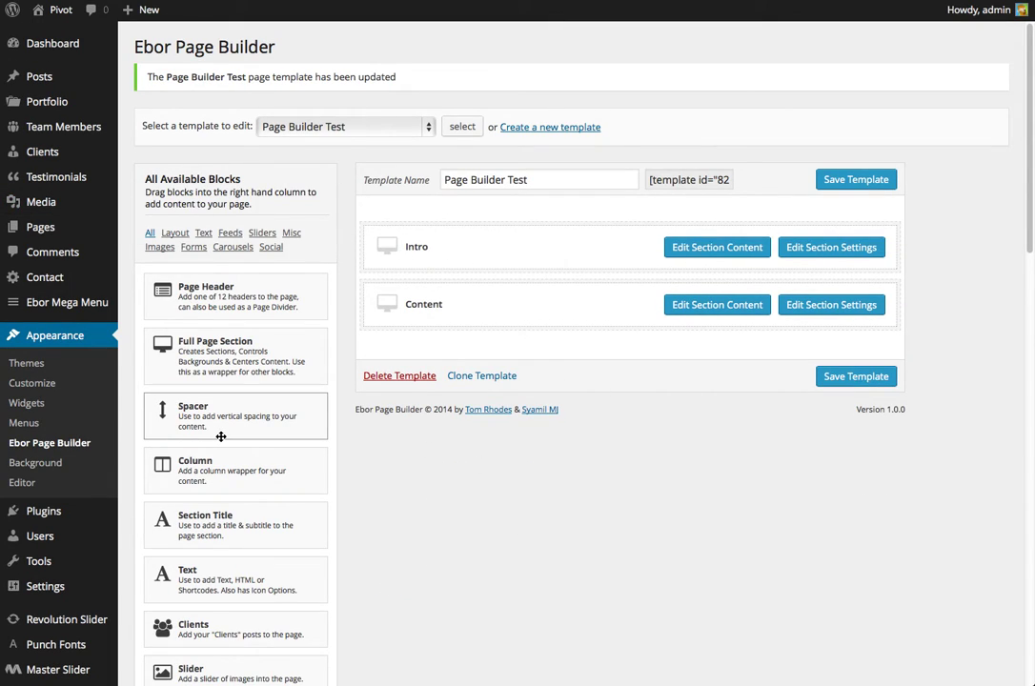
Step: Examine the available blocks by category: Layout, Text, Feeds, Sliders, Misc, Social, Carousels, Forms and Images
scroll(276, 381, down, 1)
scroll(324, 343, up, 1)
click(174, 234)
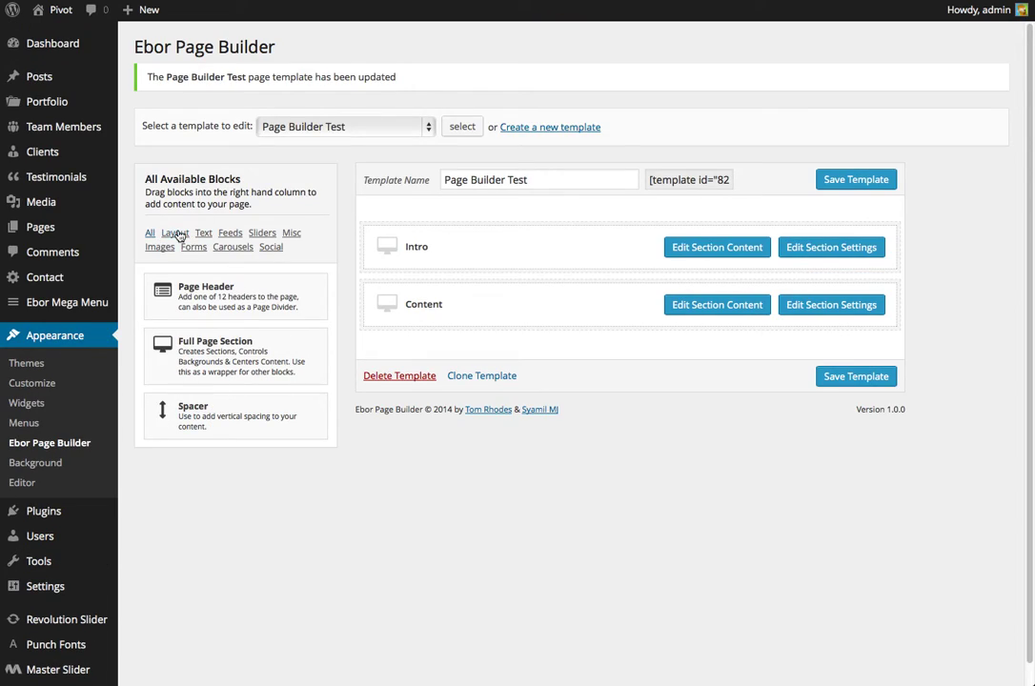
click(203, 233)
click(230, 233)
click(264, 233)
click(291, 234)
click(271, 247)
click(240, 249)
click(193, 247)
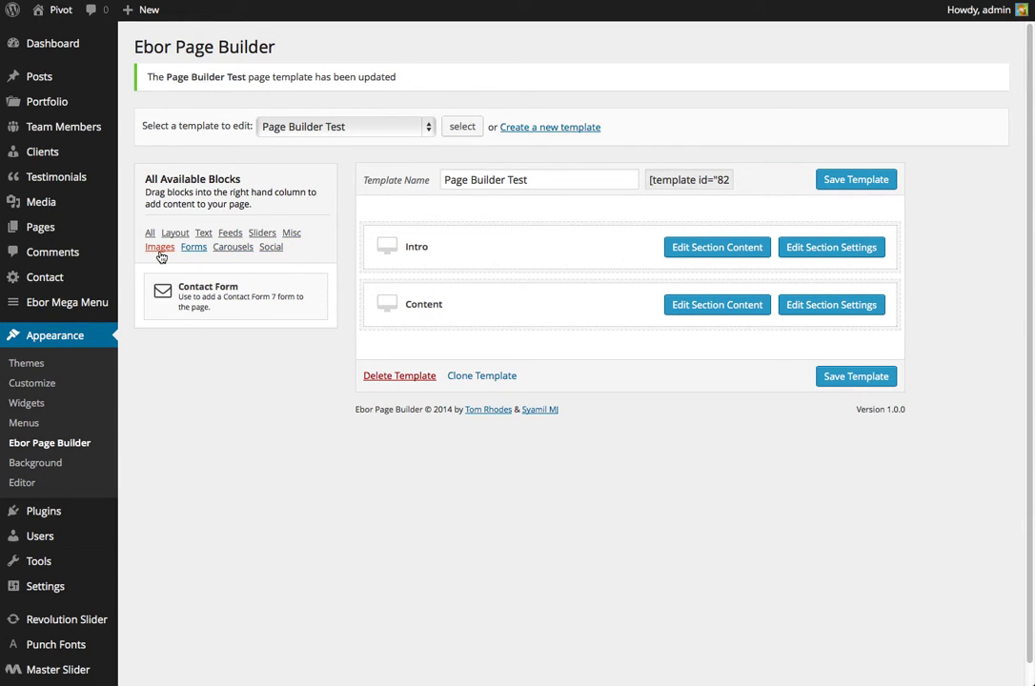
click(159, 247)
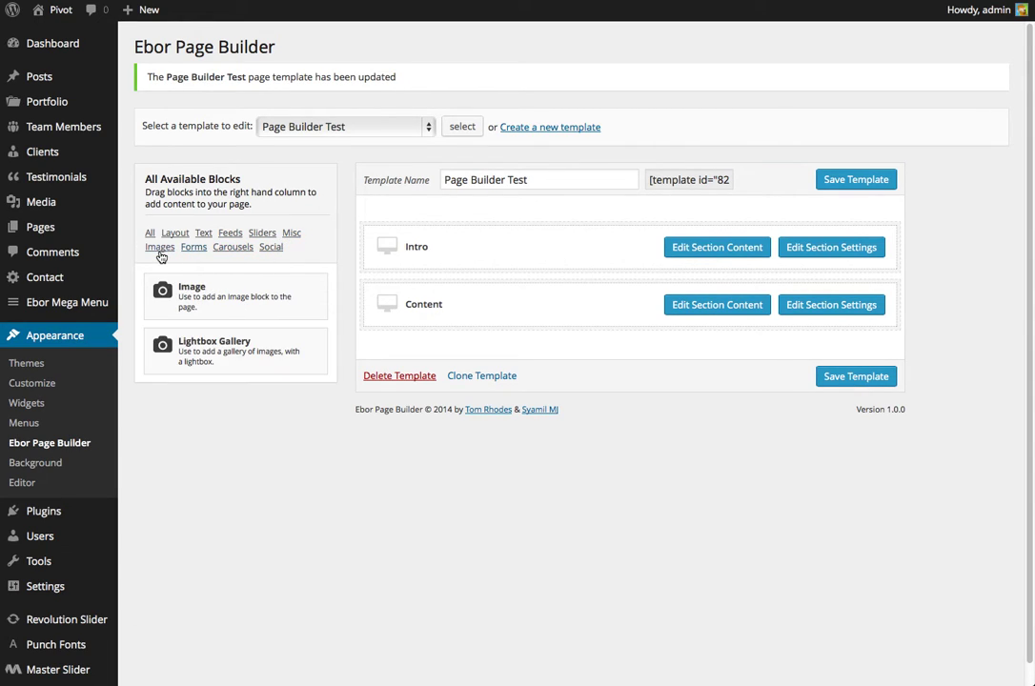
Step: Add a Big Social Icons block from the Social category directly to the template, beneath the Content section
click(270, 249)
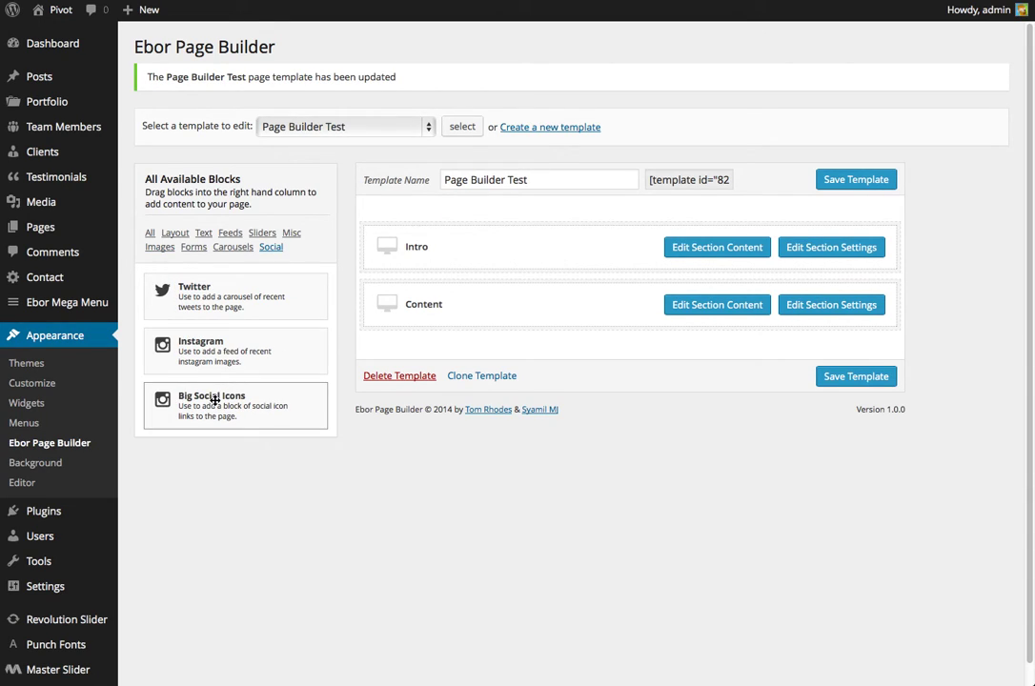
drag(209, 406, 471, 355)
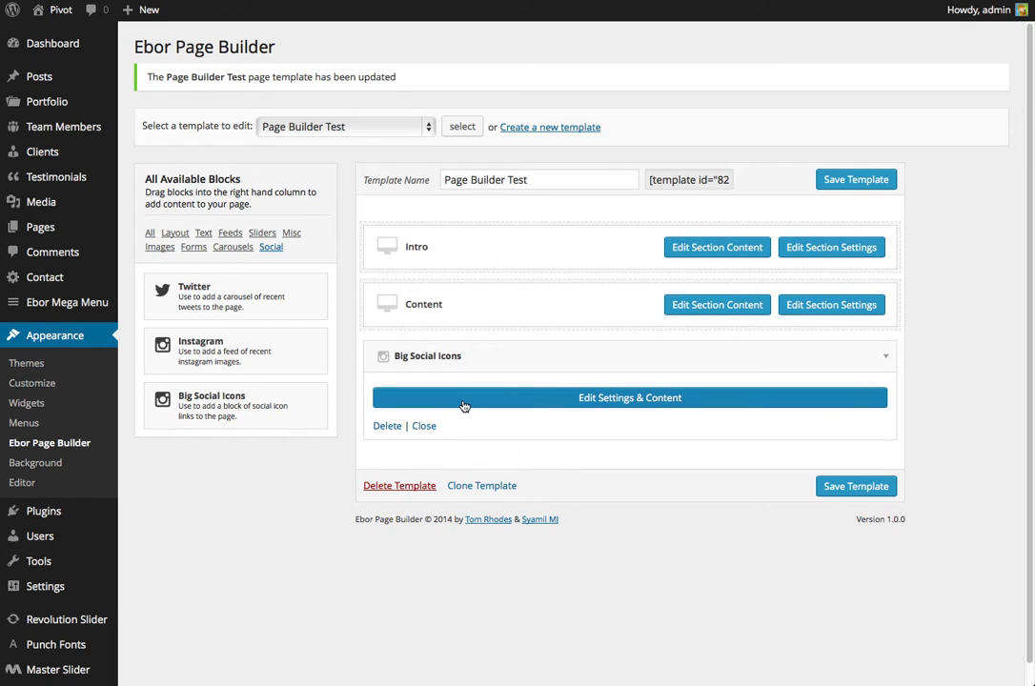
Step: Set the Twitter, Facebook, Dribbble and Tumblr URLs of the Big Social Icons block to # and save the template
click(463, 402)
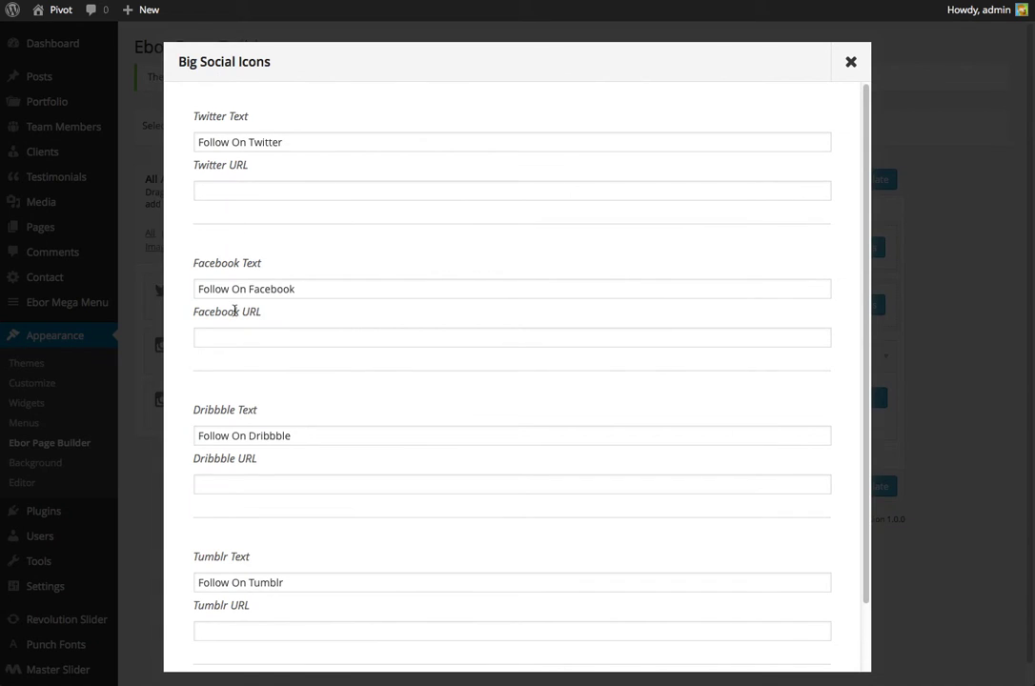
click(262, 192)
text(#)
click(250, 340)
text(#)
click(262, 484)
text(#)
scroll(258, 492, down, 2)
click(235, 486)
text(#)
click(850, 61)
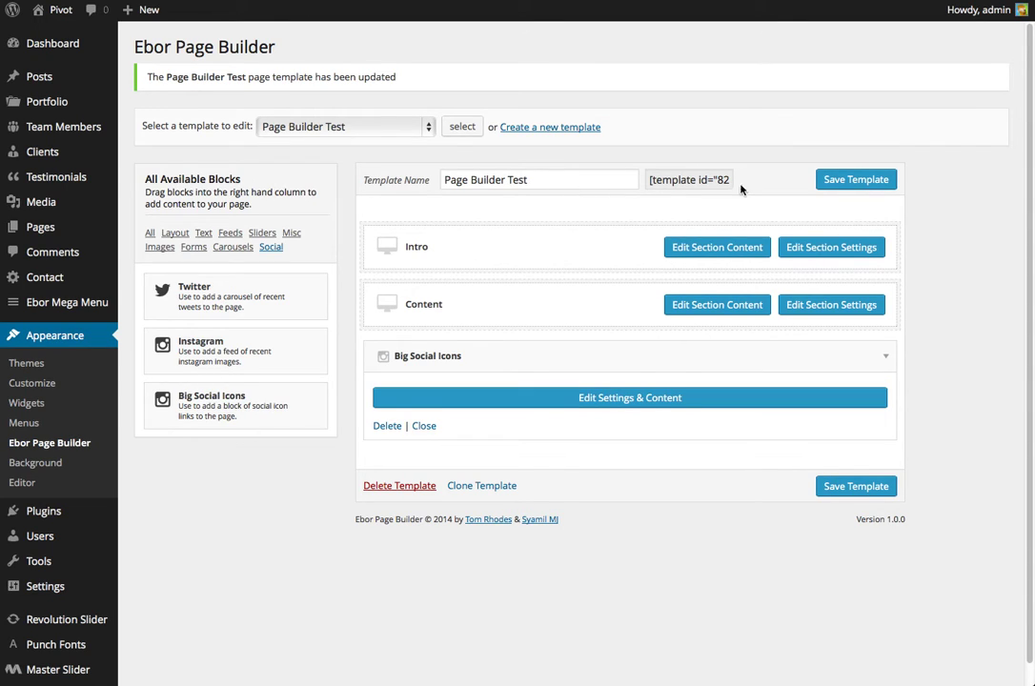
click(828, 178)
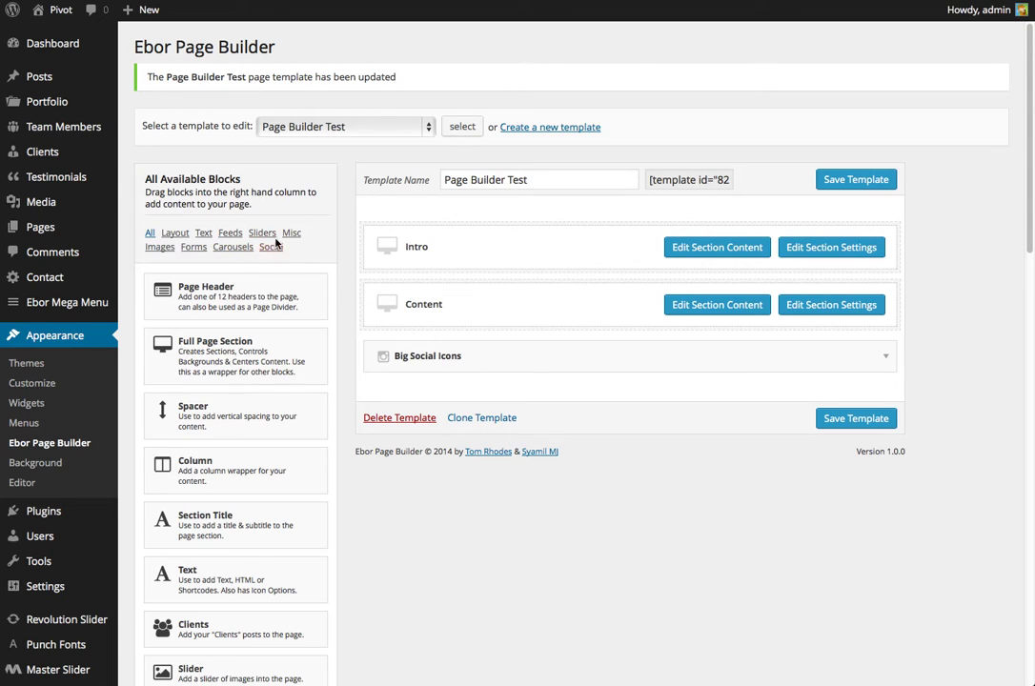
Step: Try placing Master Slider and Revolution Slider blocks directly above the Intro section, and delete both
click(262, 232)
drag(240, 337, 468, 234)
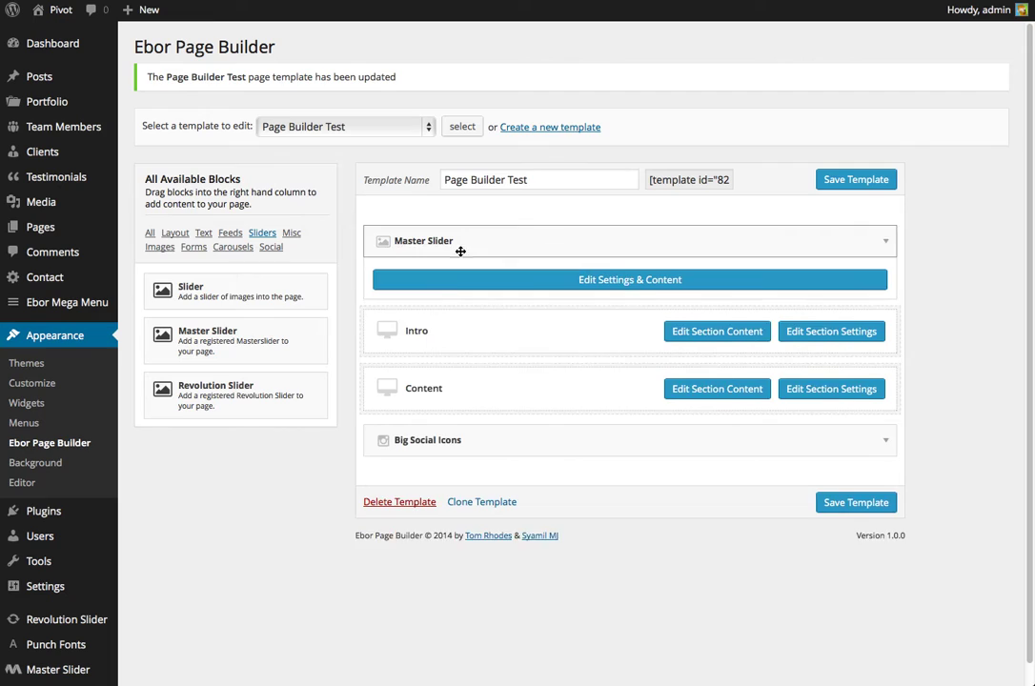
drag(207, 385, 471, 243)
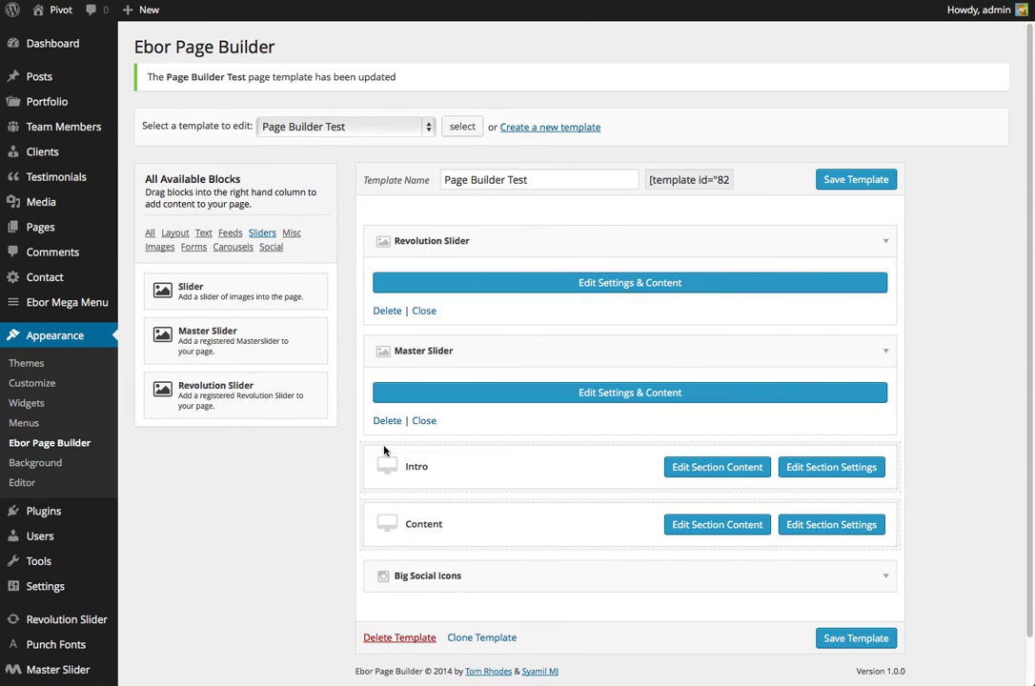
click(386, 312)
click(386, 311)
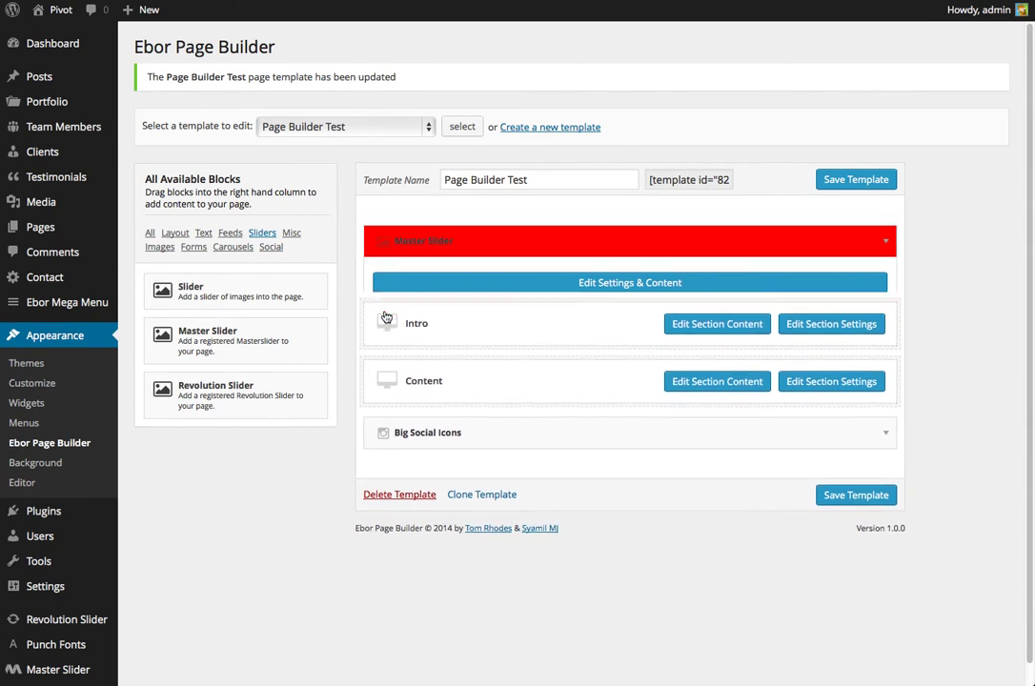
Step: Try adding a Full Page Section beneath the Big Social Icons block, delete it and save the template
click(174, 233)
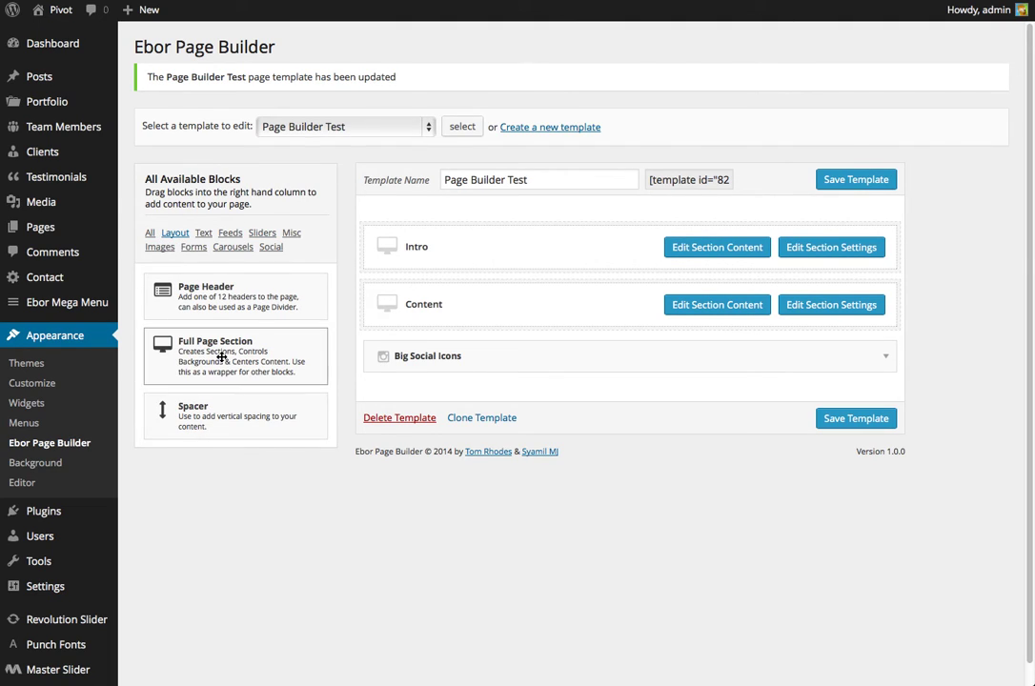
drag(221, 356, 443, 391)
click(404, 485)
click(856, 180)
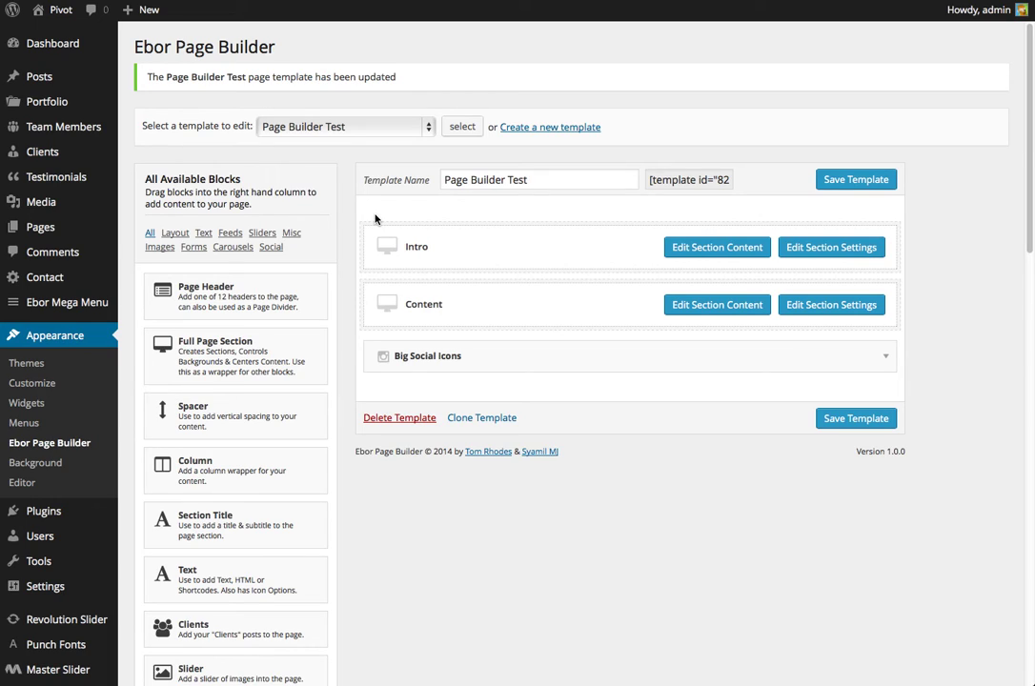
Step: Find the Page Builder Test page among all pages and open it for editing
mouse_move(81, 229)
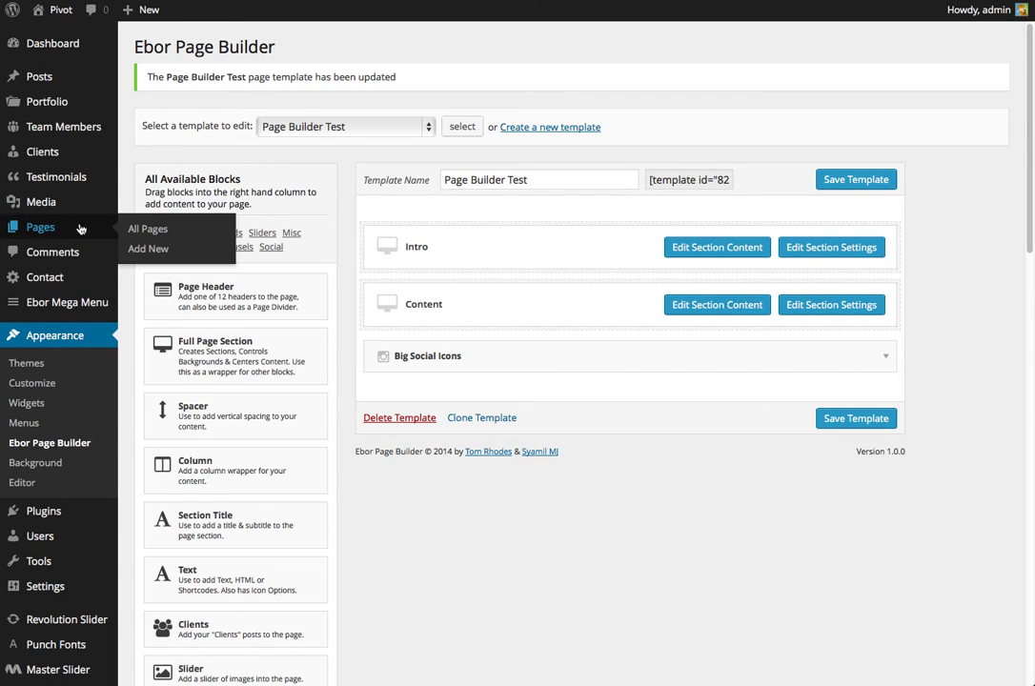
click(148, 229)
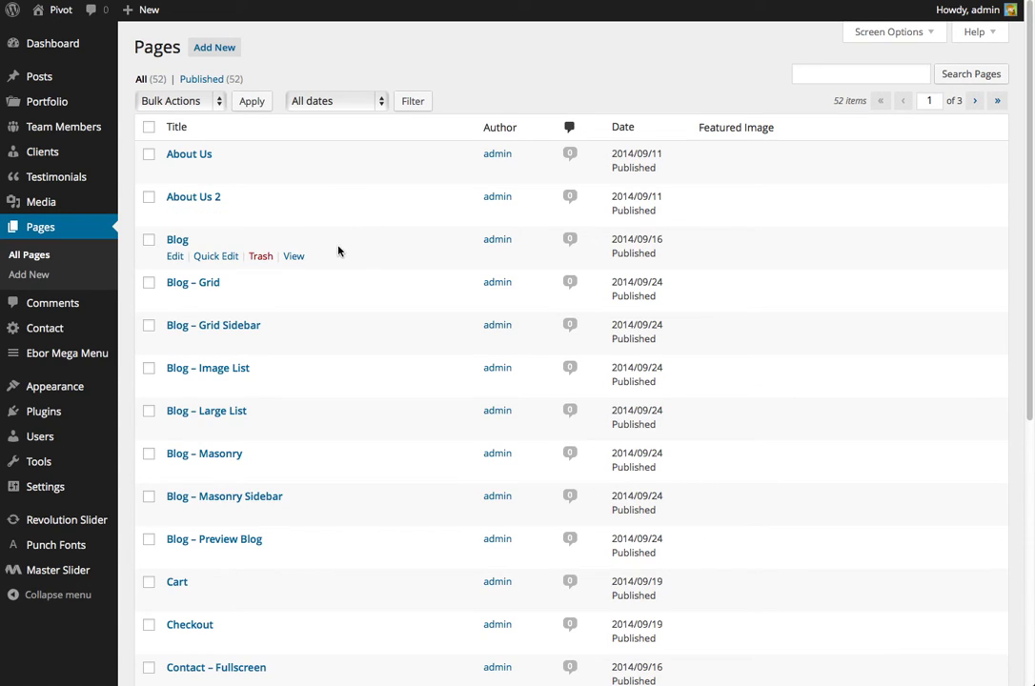
click(896, 75)
text(pa)
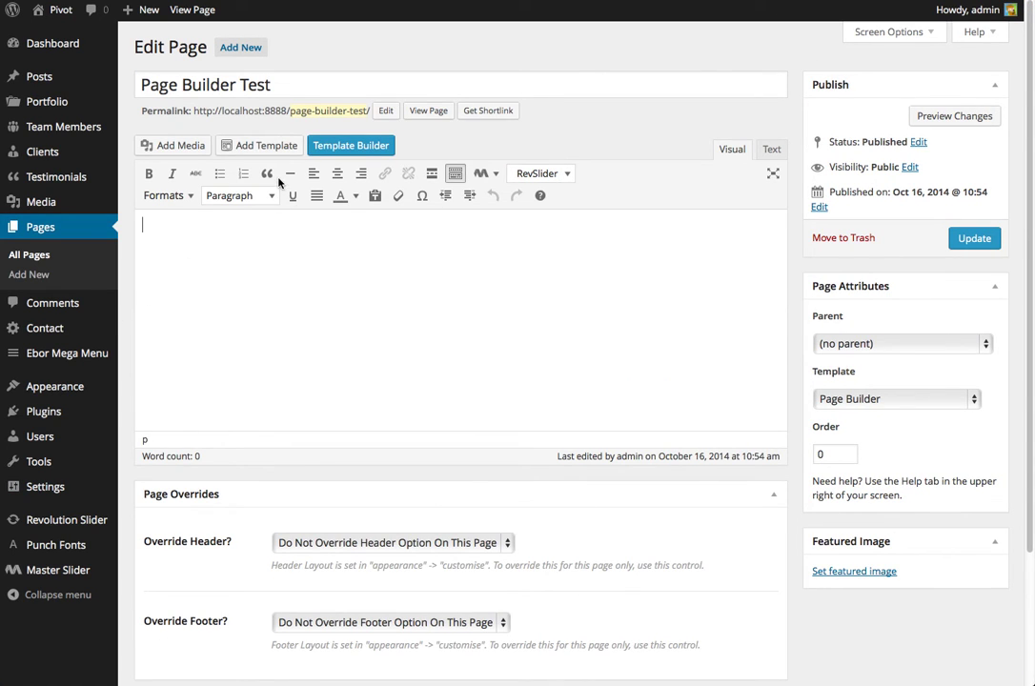
Step: Insert the Page Builder Test template into the page content and update the page
click(276, 145)
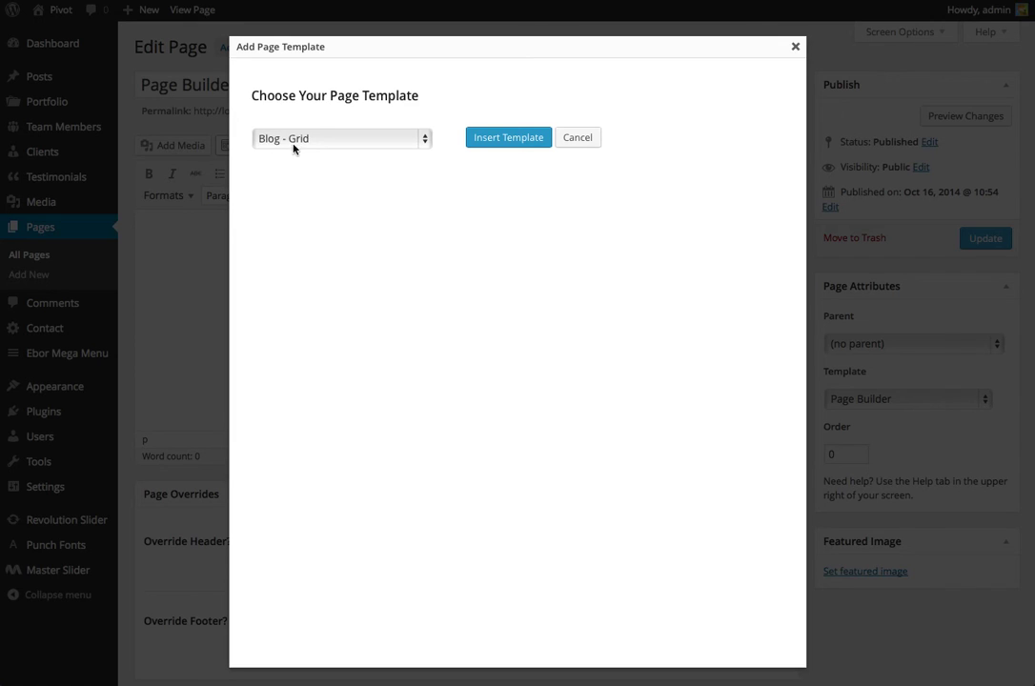
click(794, 46)
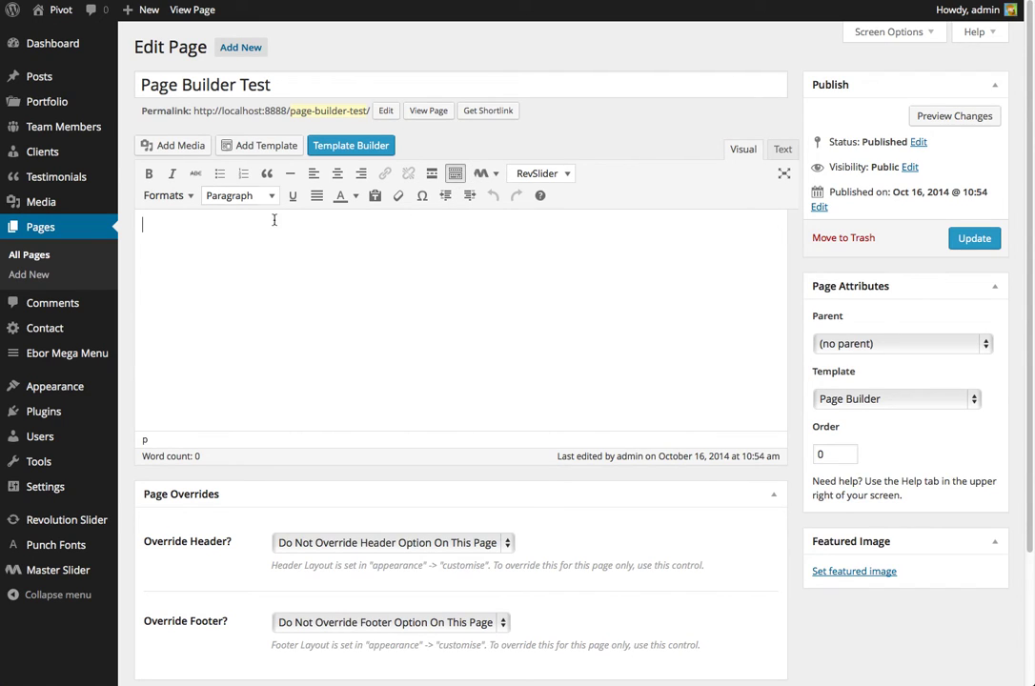
click(268, 145)
click(267, 143)
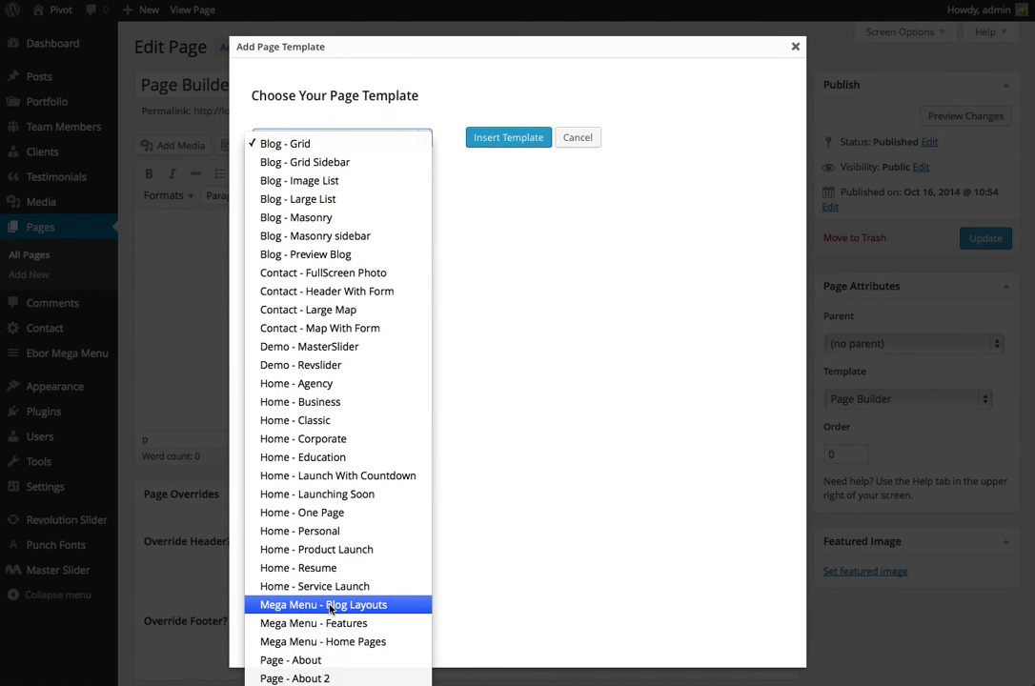
click(324, 677)
click(502, 138)
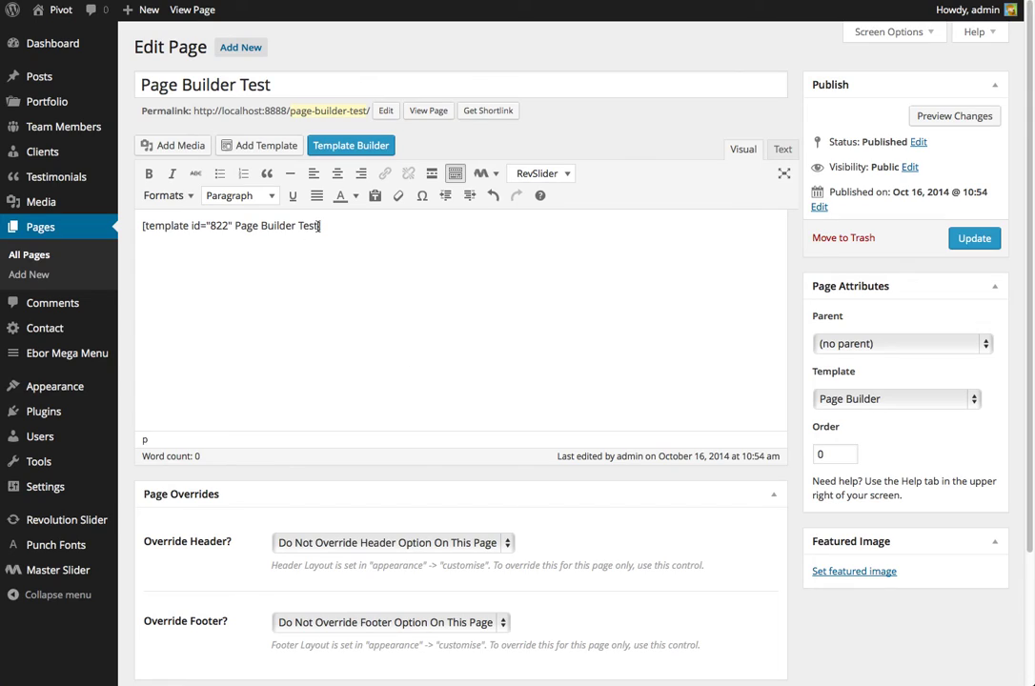
click(969, 228)
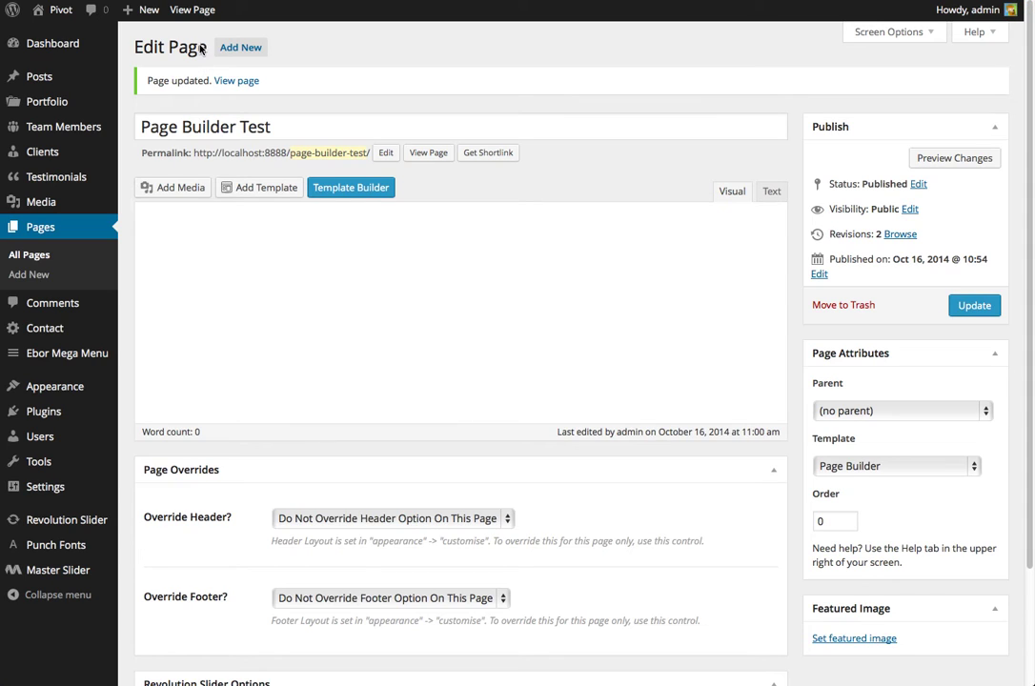
Step: View the published page and examine its client logos, text content and social icons from header to footer
click(191, 12)
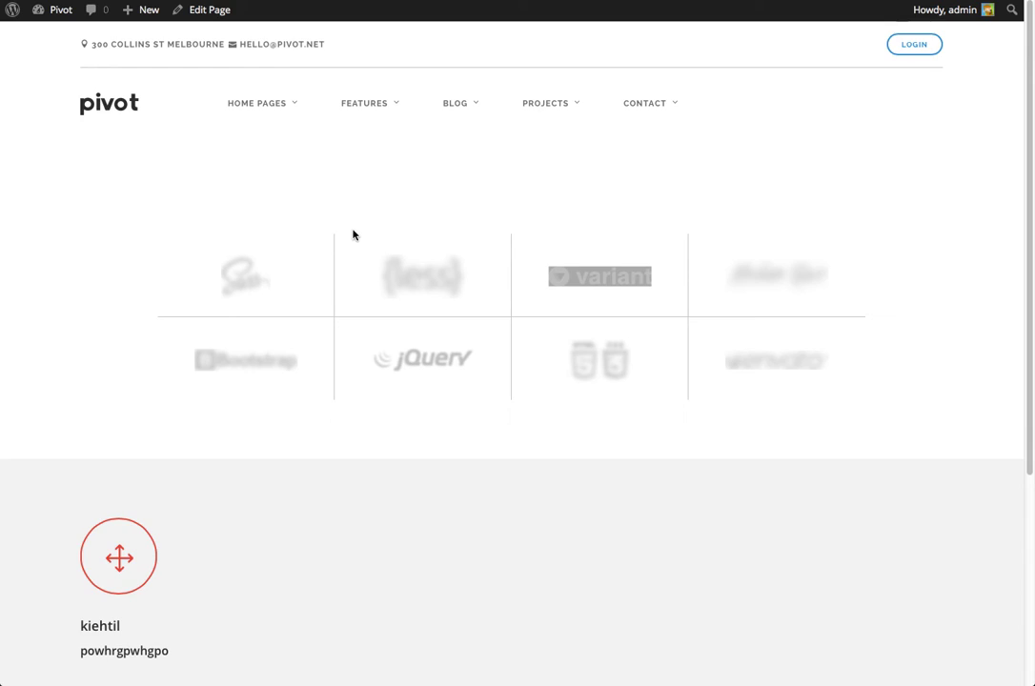
scroll(315, 400, down, 2)
scroll(381, 410, up, 2)
scroll(479, 358, down, 5)
scroll(480, 356, up, 5)
scroll(225, 165, down, 5)
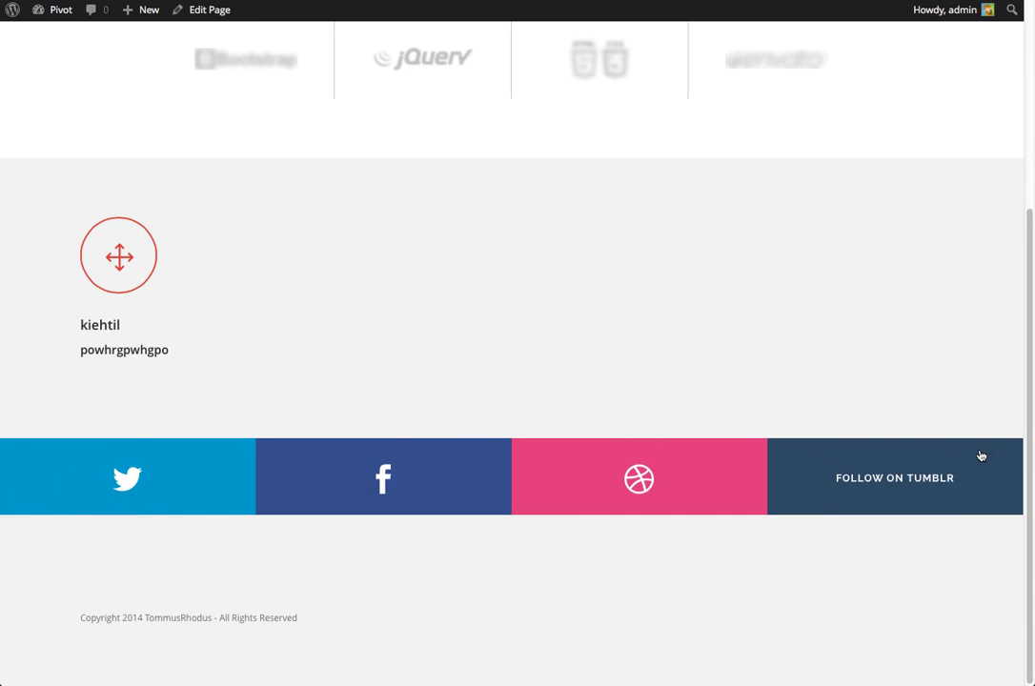
scroll(446, 393, up, 5)
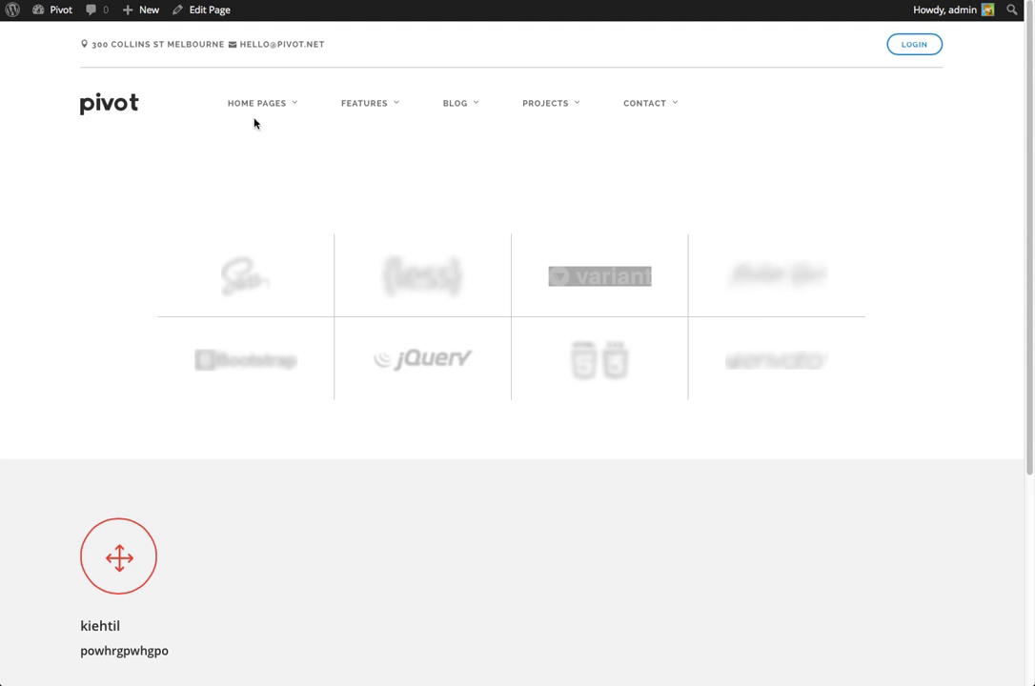
Step: Return to the admin dashboard, search the pages for "page builder" and reopen the Page Builder Test page for editing
mouse_move(49, 12)
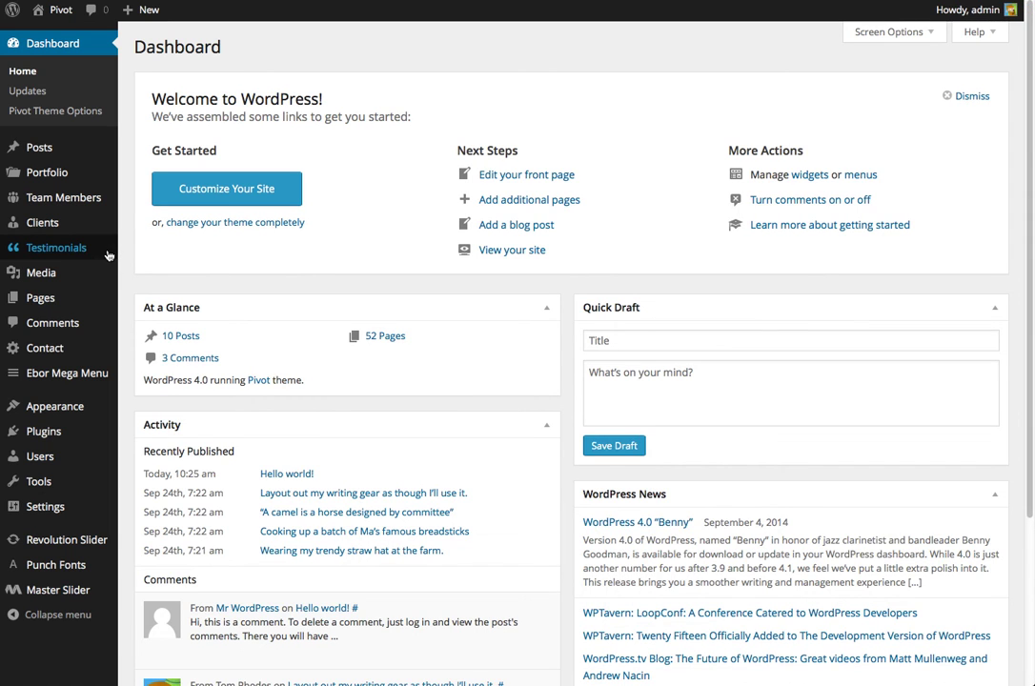
mouse_move(72, 405)
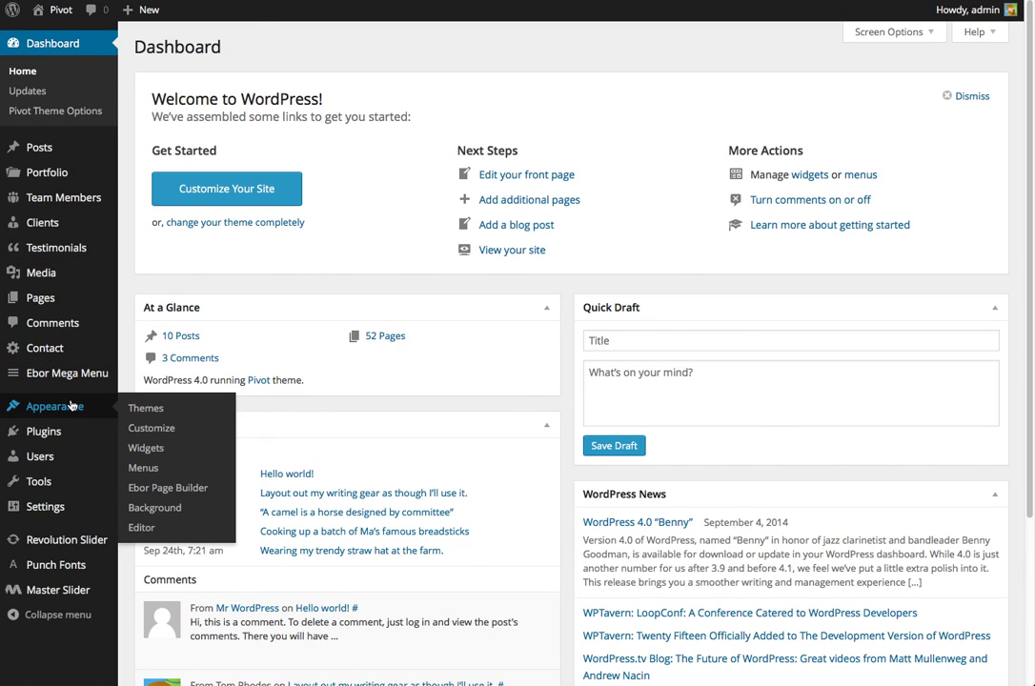
mouse_move(78, 292)
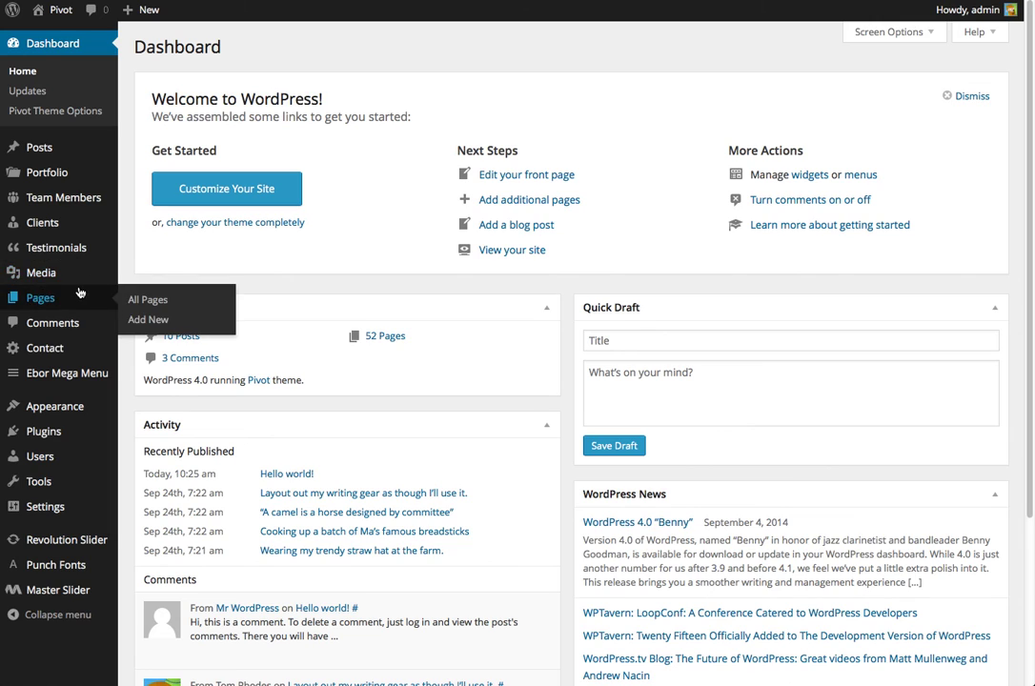
scroll(337, 284, down, 5)
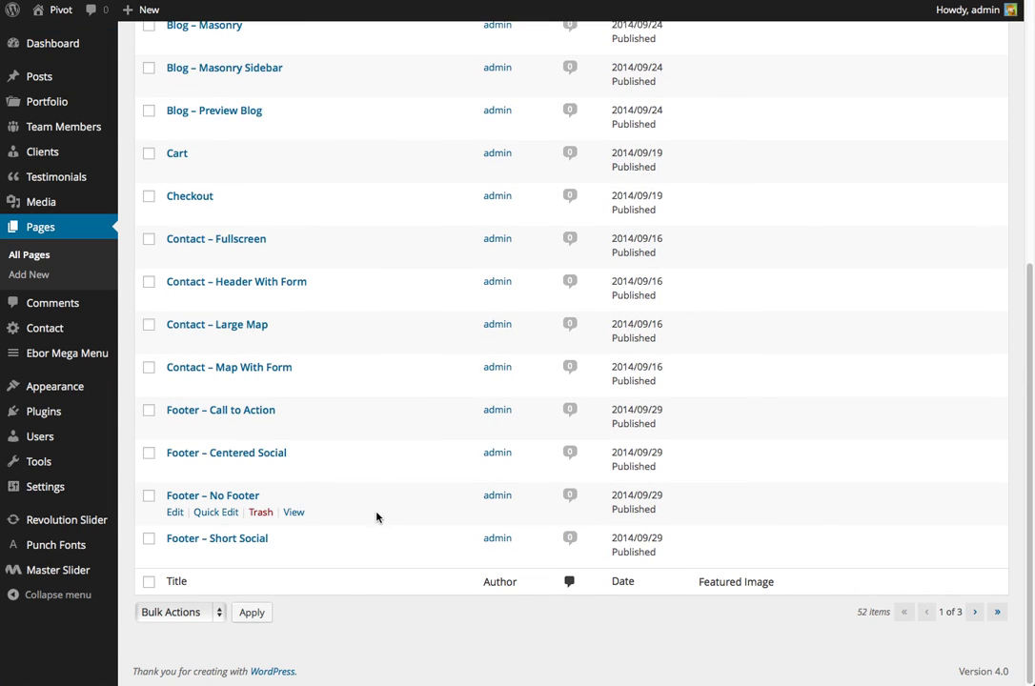
scroll(828, 547, up, 10)
click(848, 73)
text(page builder)
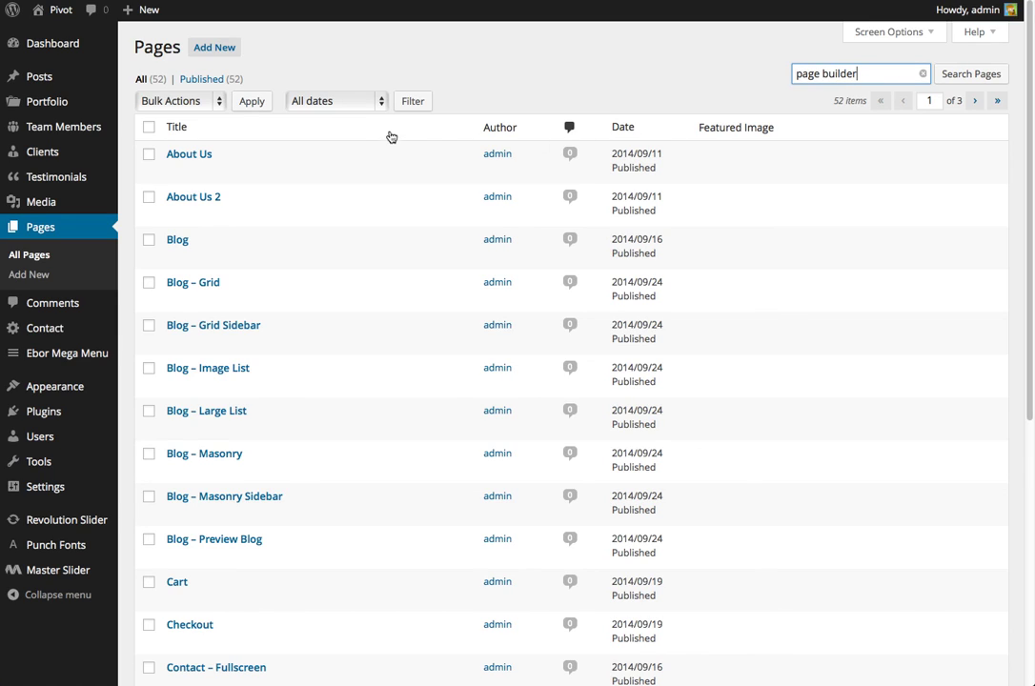
key(Return)
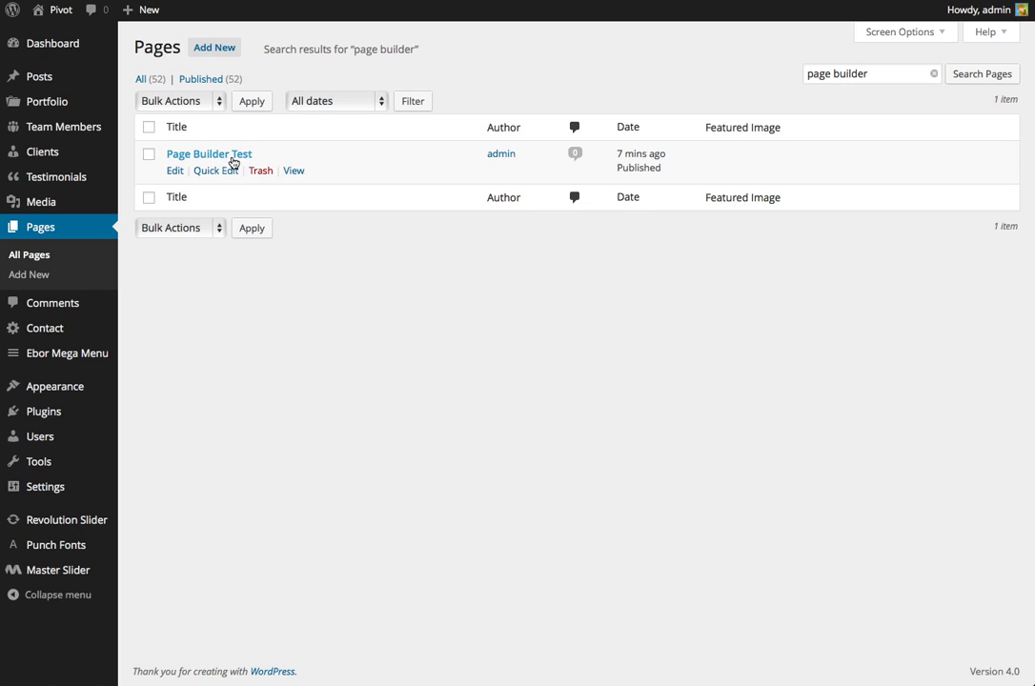
click(232, 158)
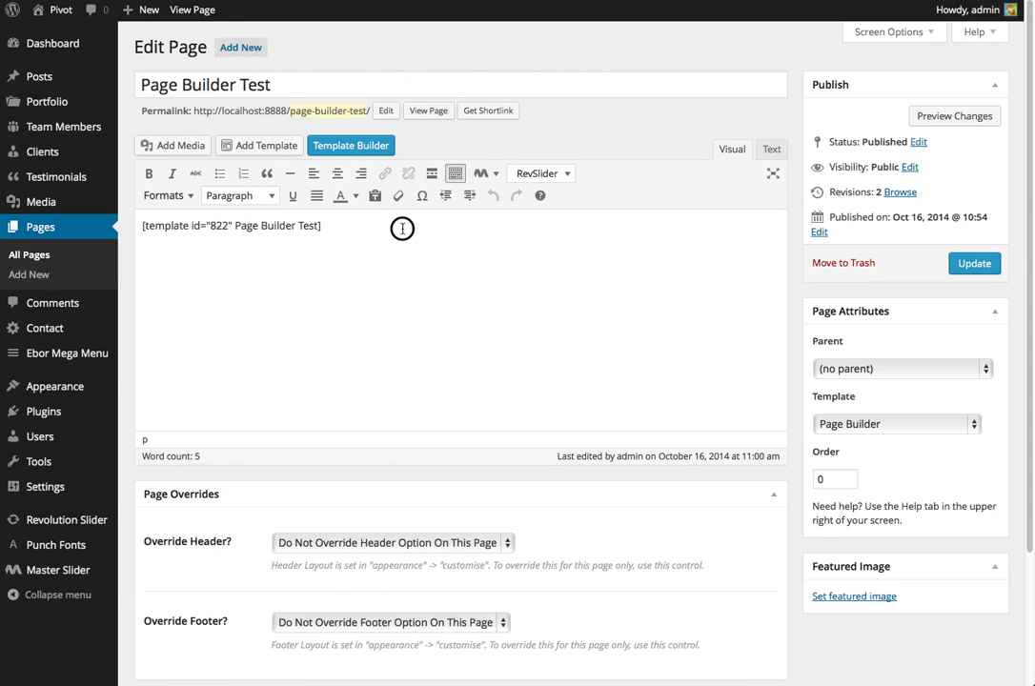